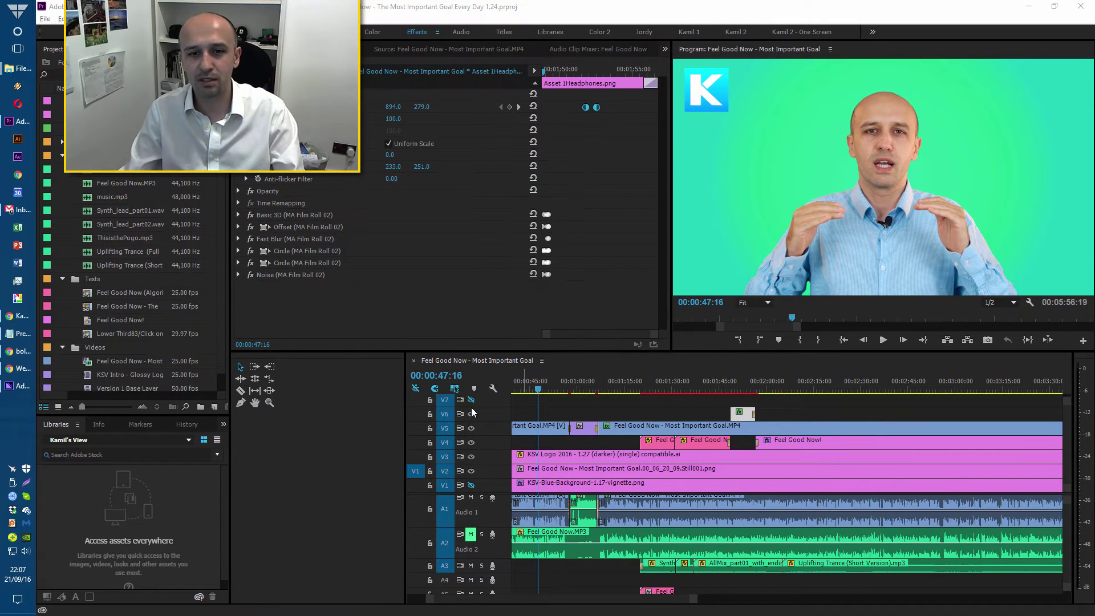
Step: Turn off track output on video tracks V6, V5, V4, V3 and V2, blacking out the preview
{"action": "left_click", "coordinate": [471, 414]}
{"action": "left_click", "coordinate": [472, 429]}
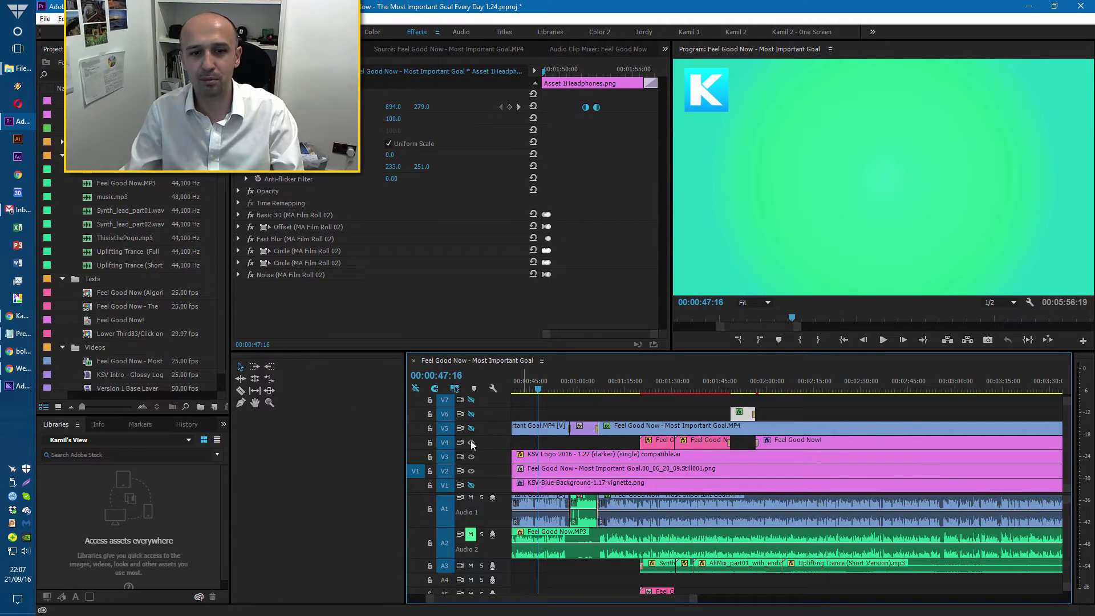
{"action": "left_click", "coordinate": [471, 442]}
{"action": "left_click", "coordinate": [472, 457]}
{"action": "left_click", "coordinate": [471, 471]}
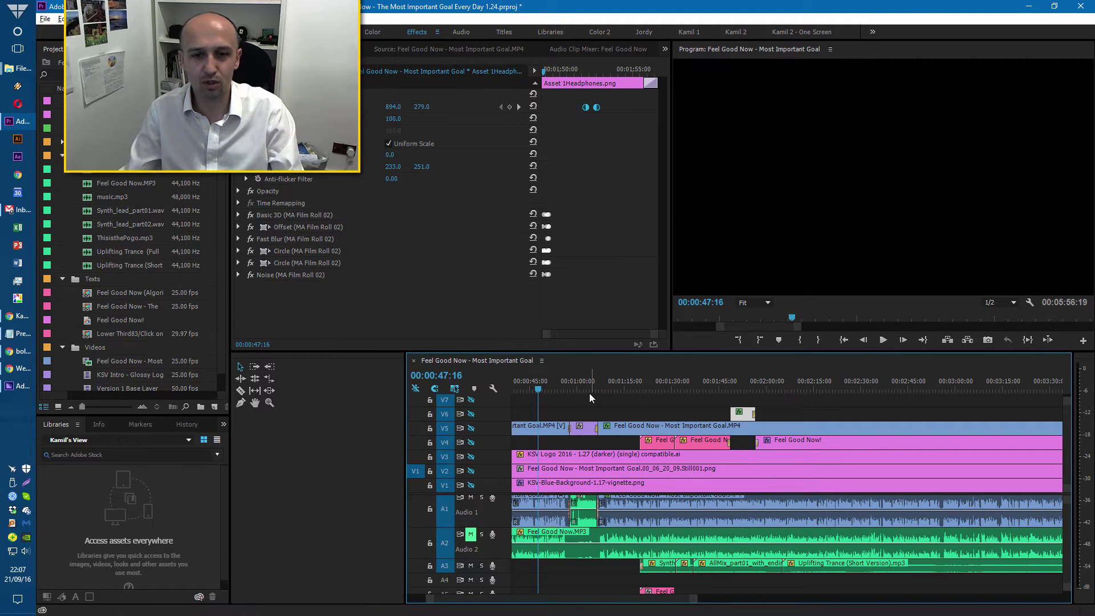
Step: Open Edit > Preferences > Media to check that media cache files are stored at L:\ADOBE TEMP
{"action": "key", "text": "super+Tab"}
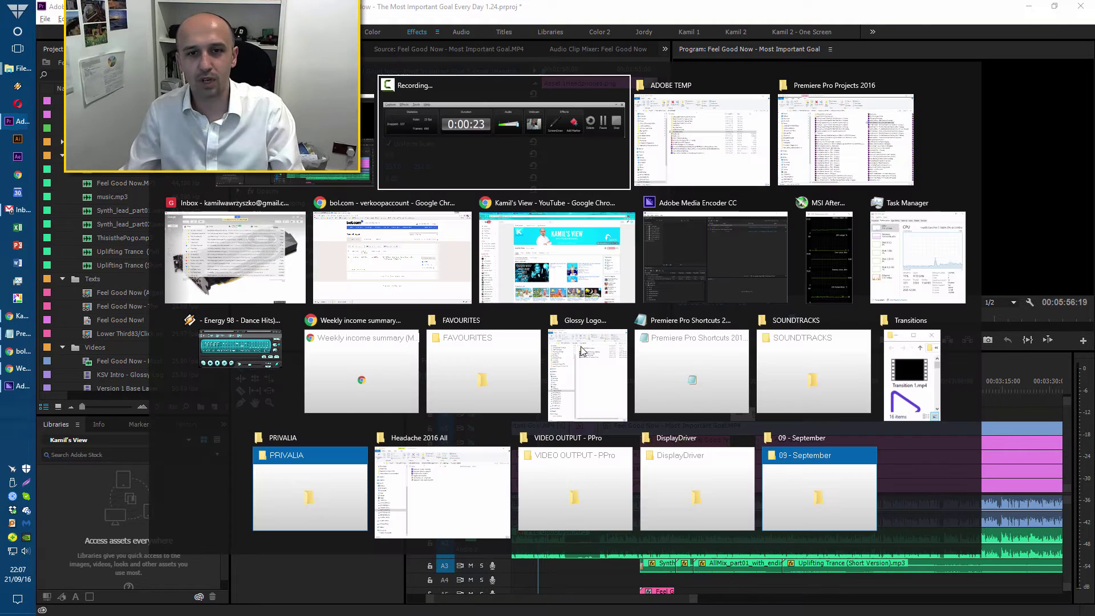
{"action": "key", "text": "Return"}
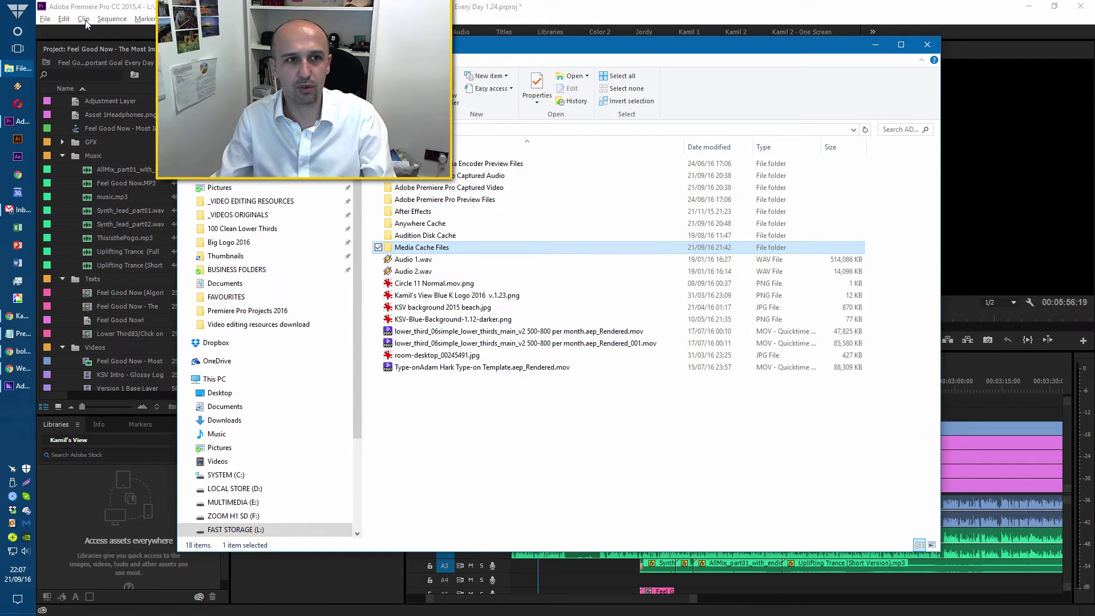
{"action": "left_click", "coordinate": [83, 20]}
{"action": "mouse_move", "coordinate": [65, 20]}
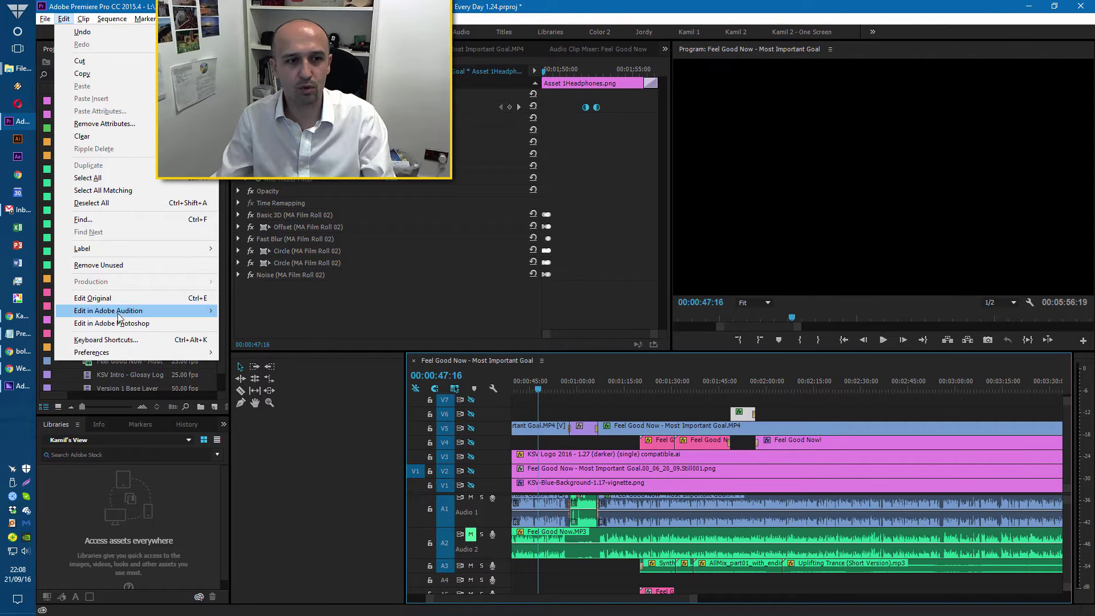
{"action": "mouse_move", "coordinate": [143, 353]}
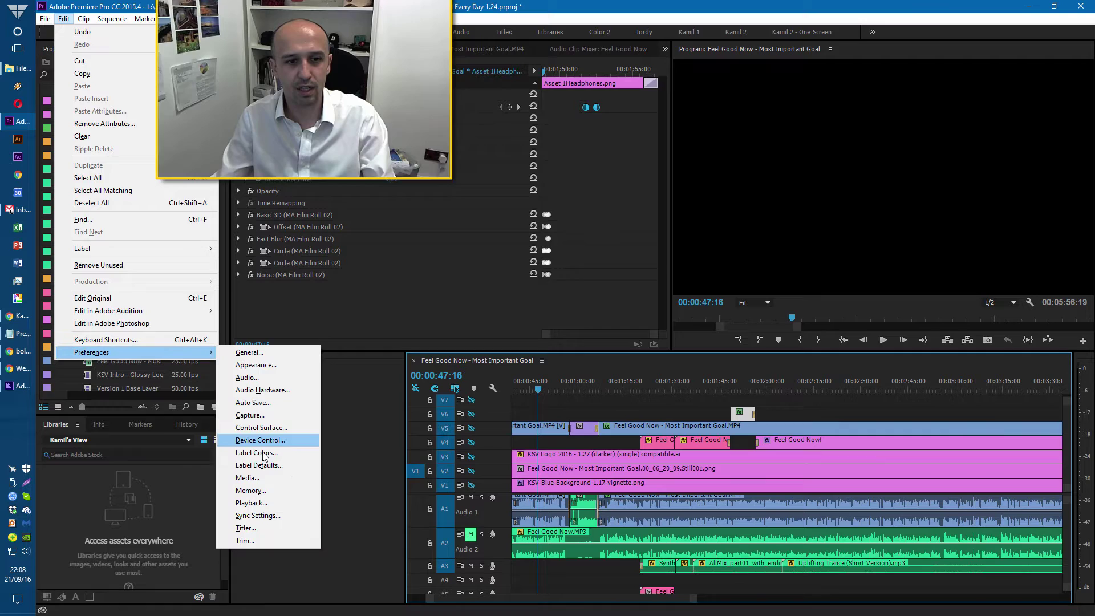
{"action": "left_click", "coordinate": [261, 477]}
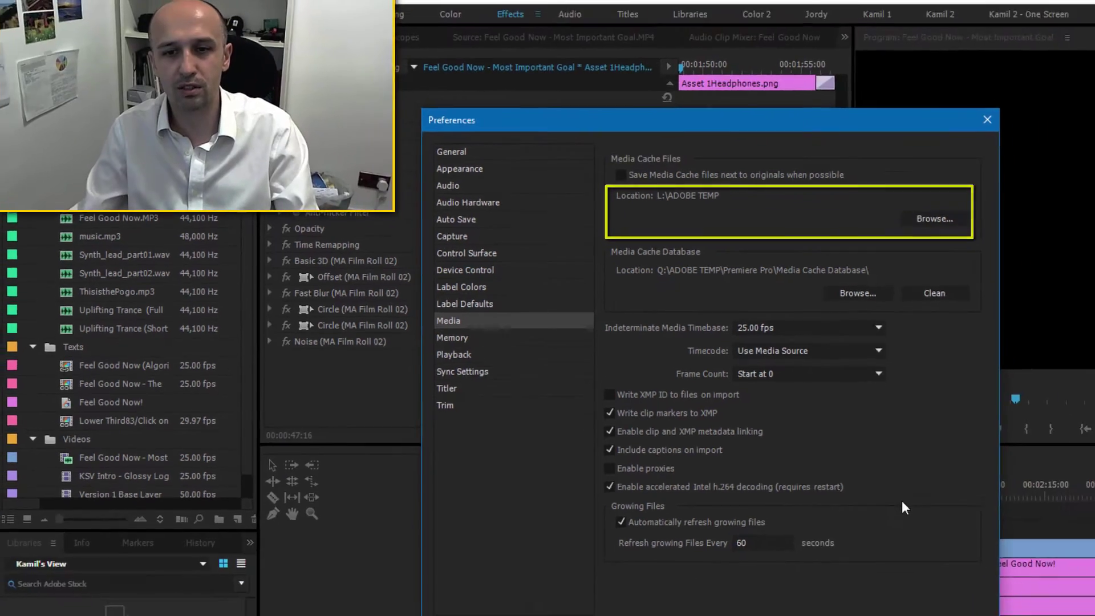
Step: Open Media Cache Files under ADOBE TEMP and select all 15 Feel Good Now cache files
{"action": "key", "text": "Escape"}
{"action": "key", "text": "alt+Tab"}
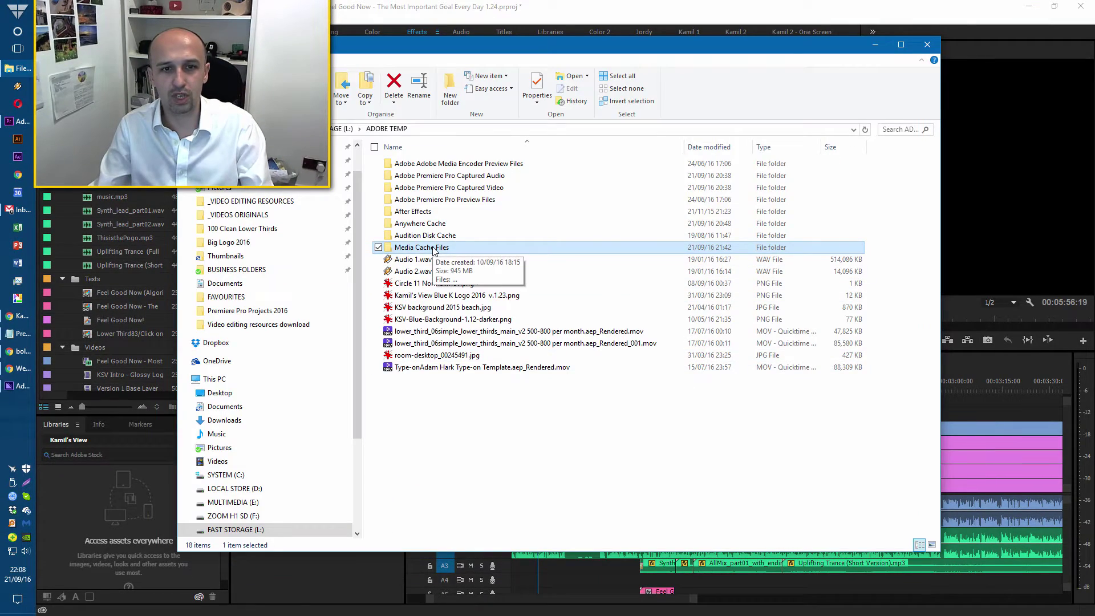
{"action": "double_click", "coordinate": [434, 249]}
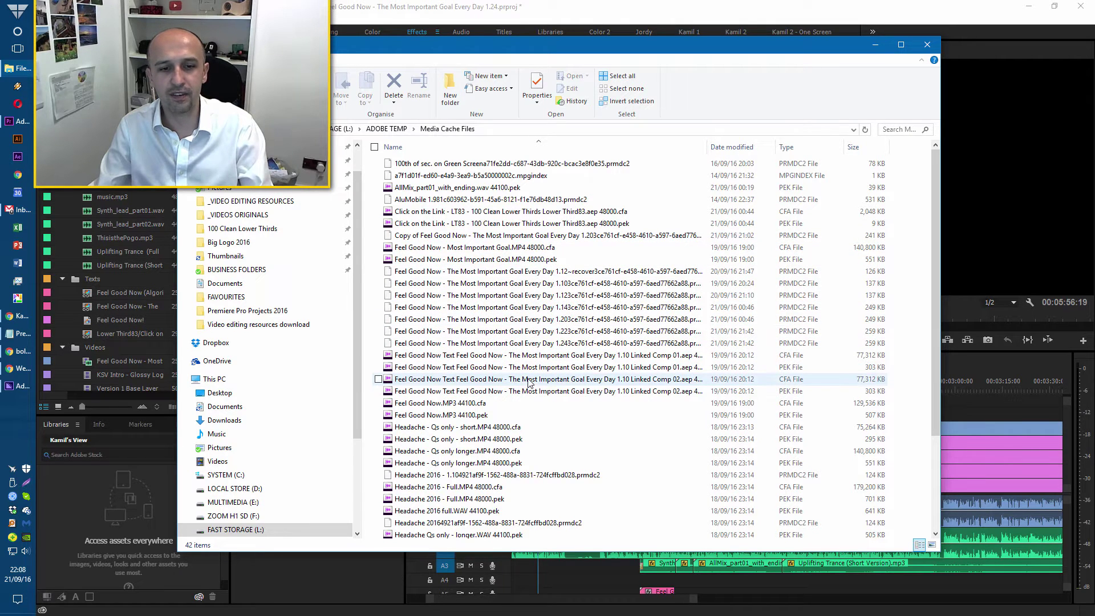
{"action": "left_click", "coordinate": [427, 416]}
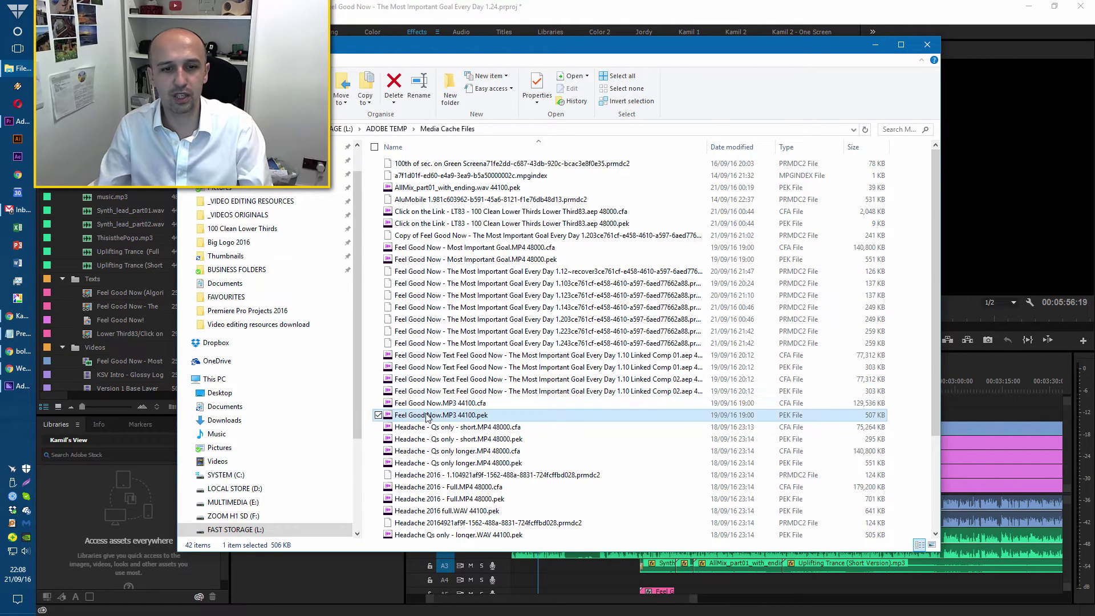
{"action": "left_click", "coordinate": [460, 249], "text": "shift"}
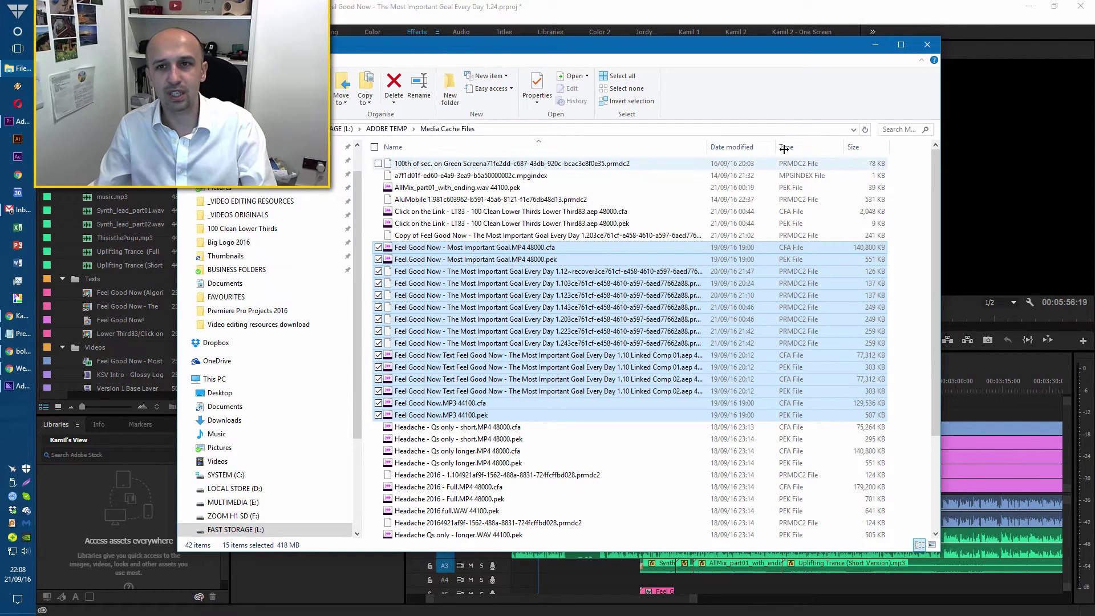
Step: Minimize Explorer, widen the Premiere timeline leftward, and bring up the NVIDIA DisplayDriver folder window
{"action": "left_click", "coordinate": [875, 45]}
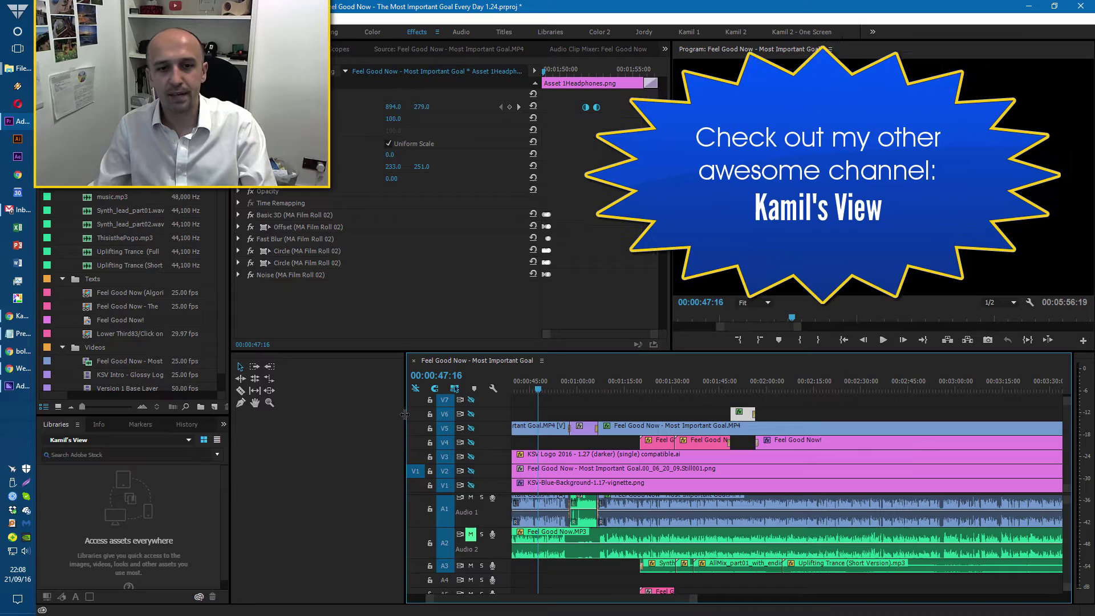
{"action": "left_click_drag", "start_coordinate": [405, 415], "coordinate": [258, 389]}
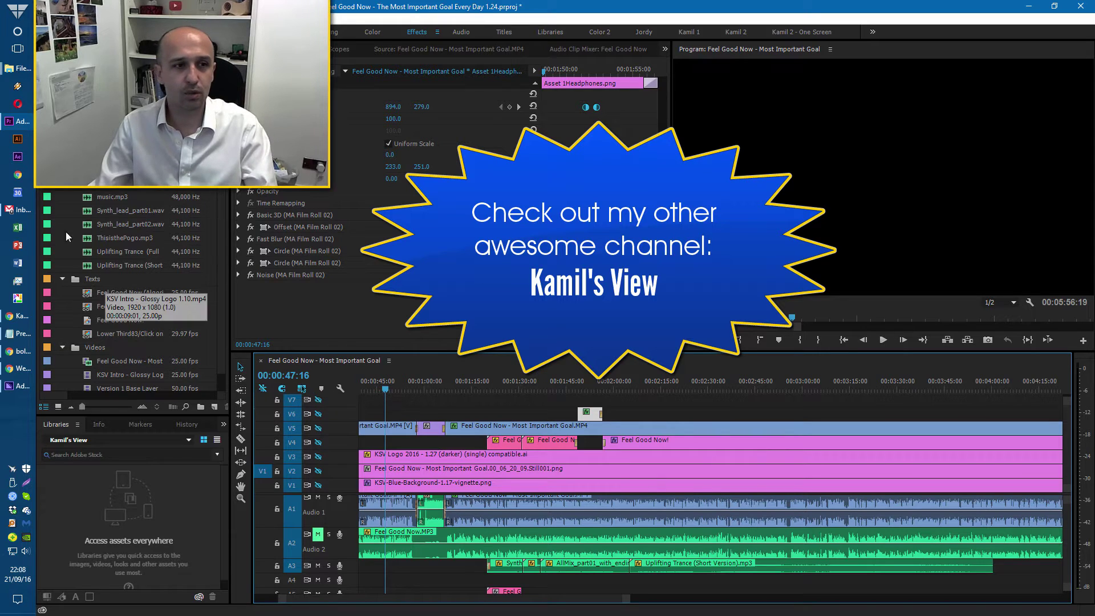
{"action": "mouse_move", "coordinate": [14, 71]}
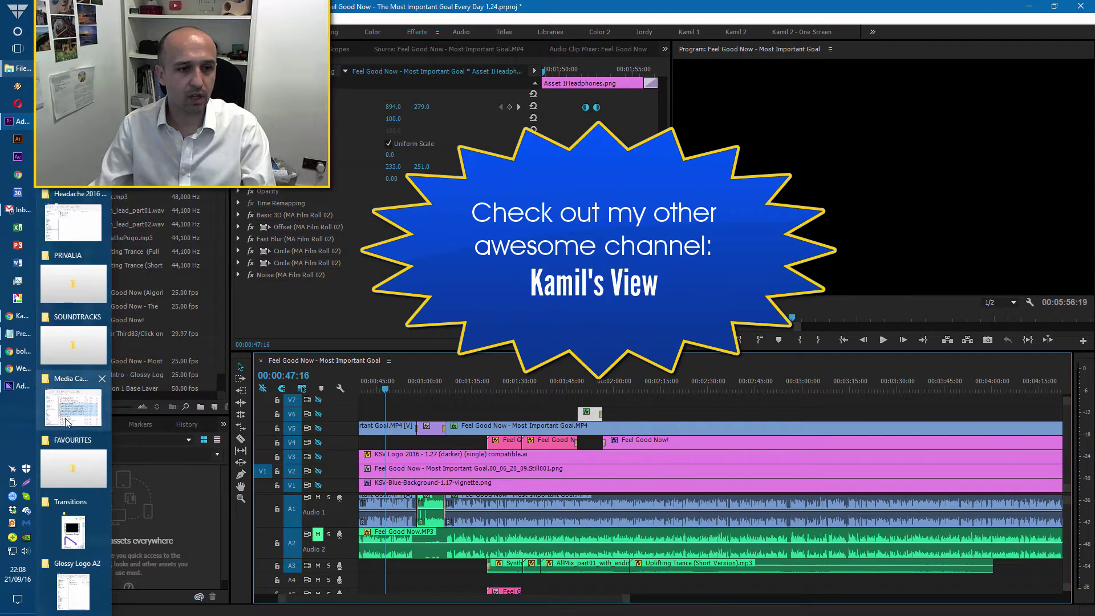
{"action": "mouse_move", "coordinate": [68, 467]}
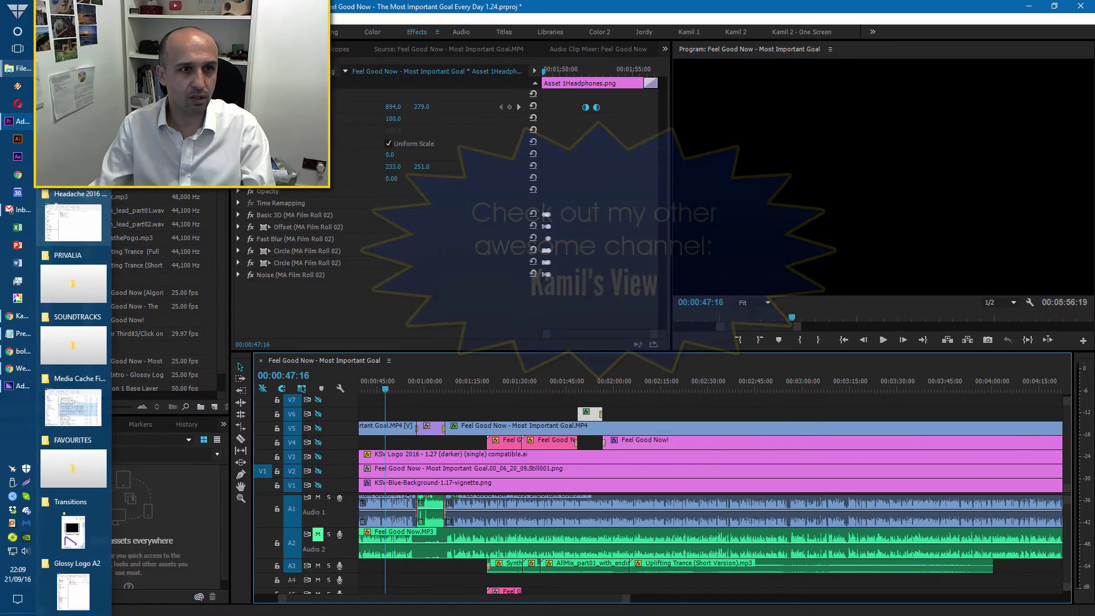
{"action": "left_click", "coordinate": [73, 220]}
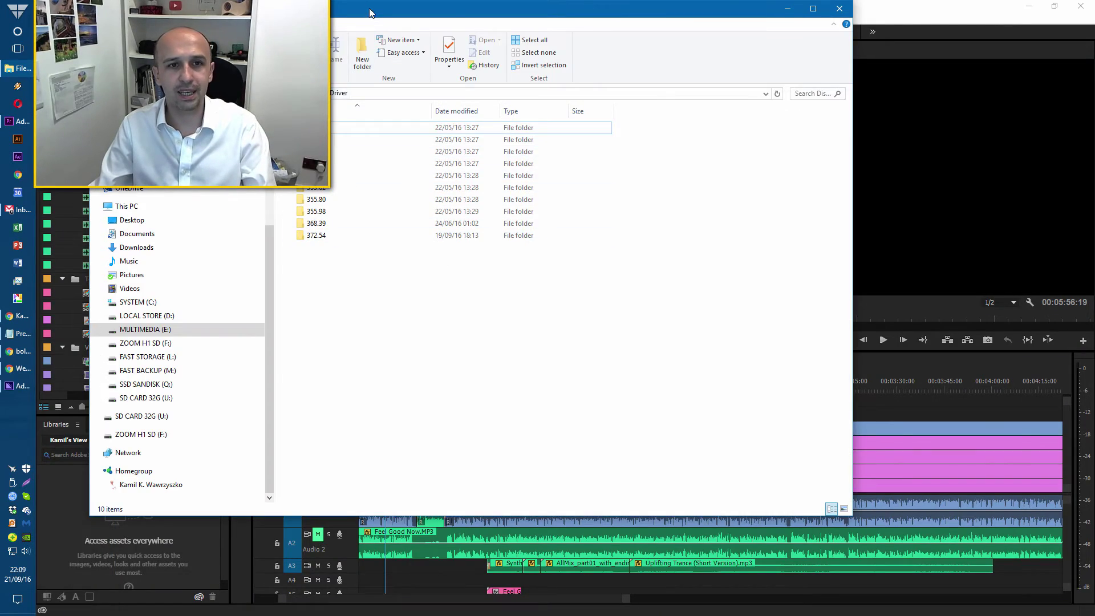
Step: Browse driver folders 368.39, 372.54 and 355.98, then select the older 355.80 driver folder
{"action": "left_click_drag", "start_coordinate": [370, 13], "coordinate": [386, 48]}
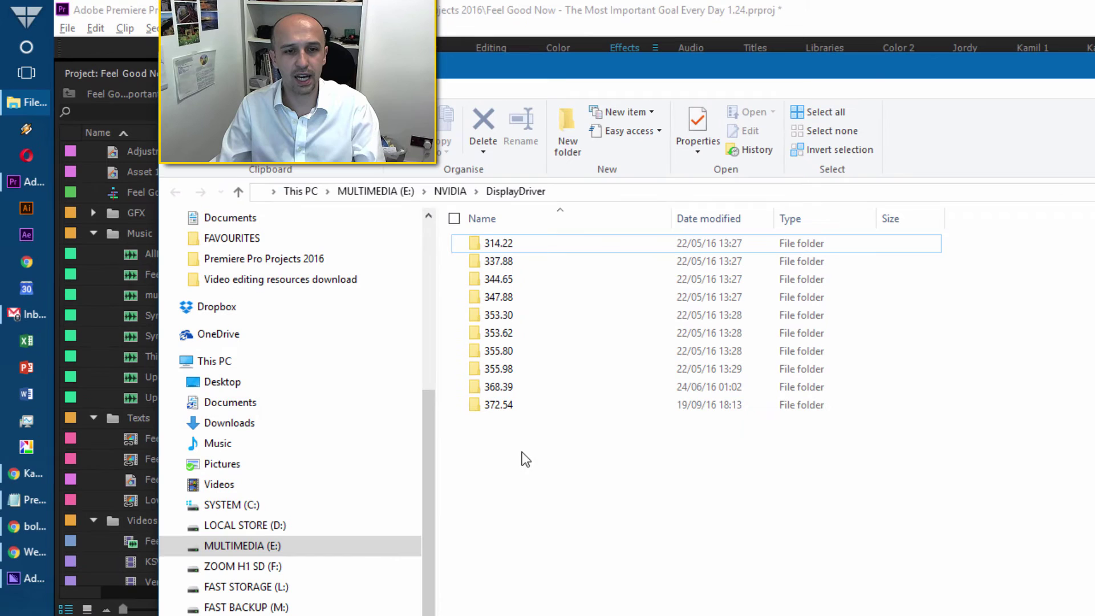
{"action": "mouse_move", "coordinate": [503, 410]}
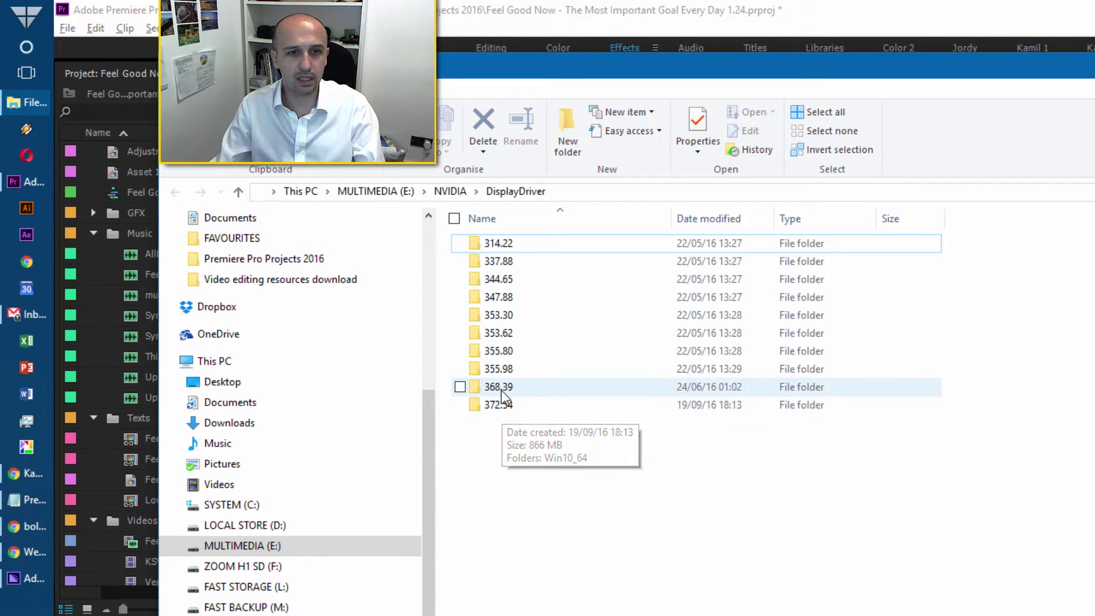
{"action": "left_click", "coordinate": [501, 390]}
{"action": "left_click", "coordinate": [497, 406]}
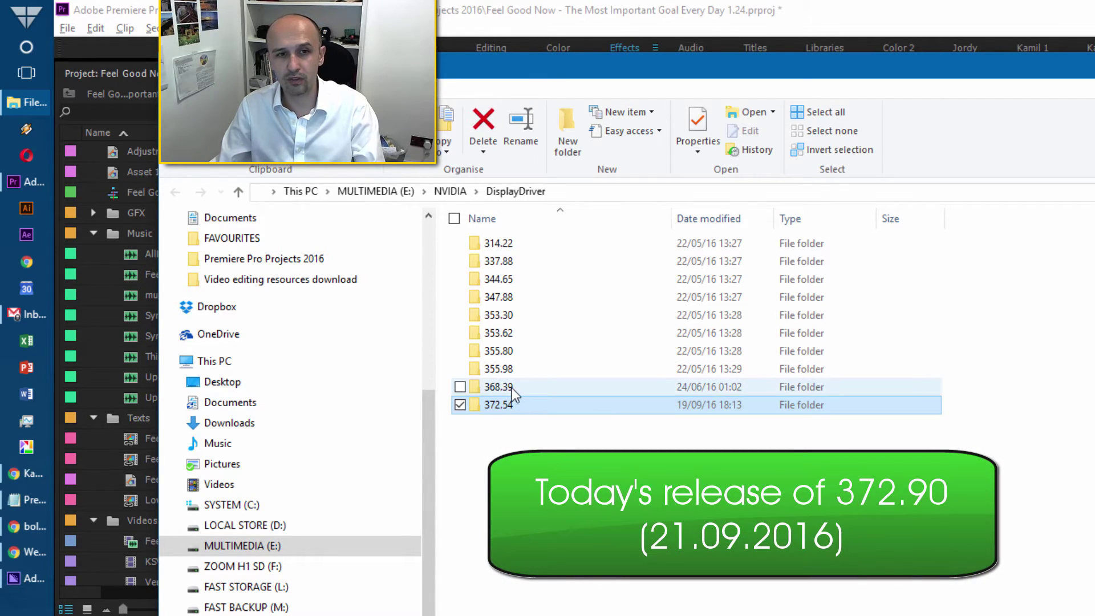
{"action": "left_click", "coordinate": [505, 388]}
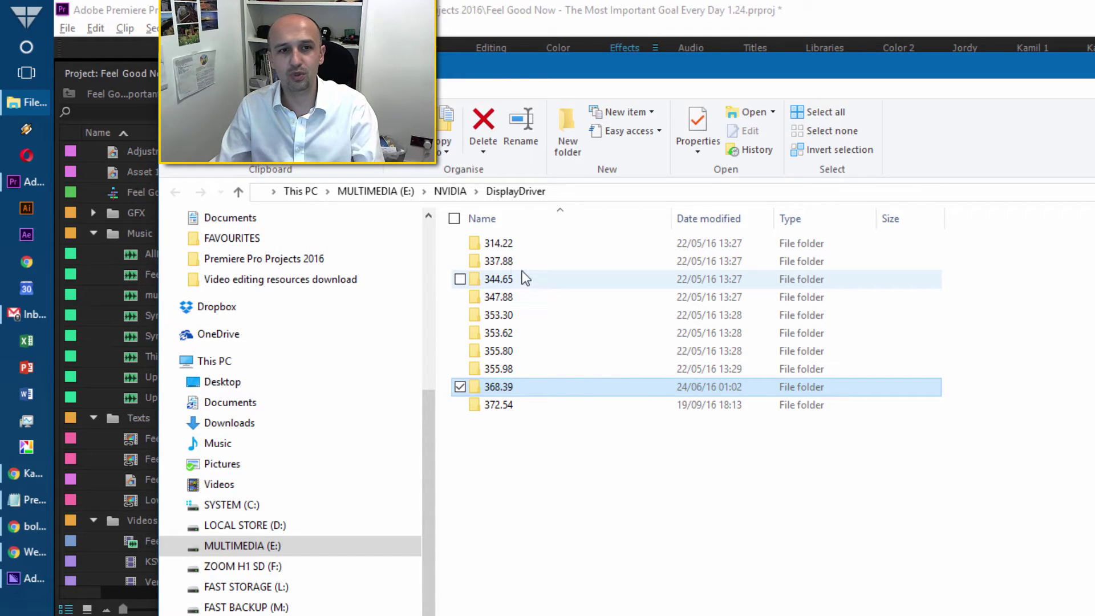
{"action": "left_click", "coordinate": [509, 366]}
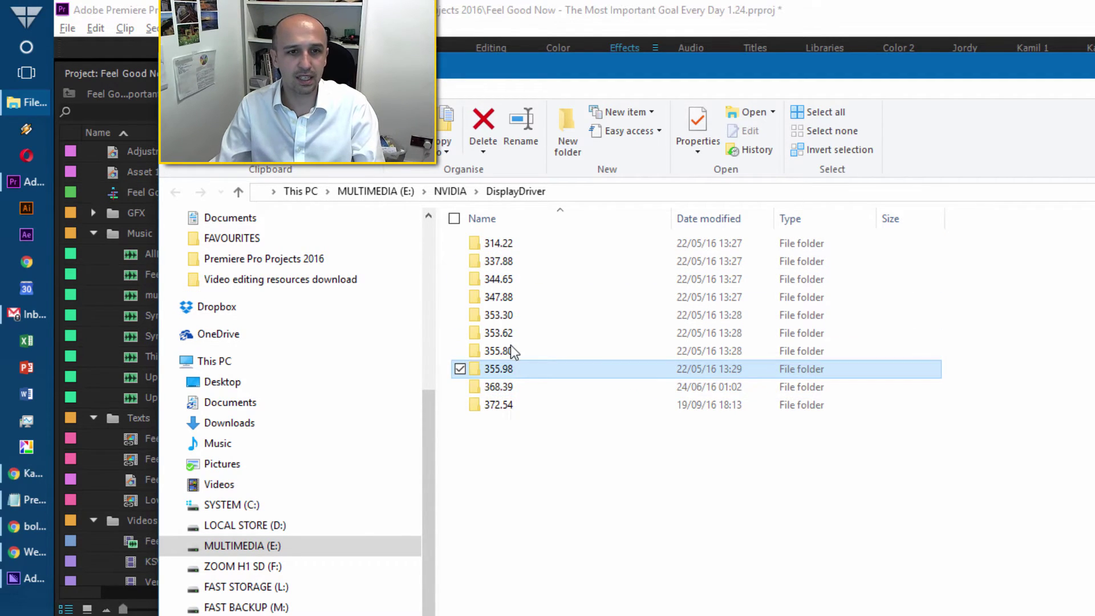
{"action": "left_click", "coordinate": [507, 349]}
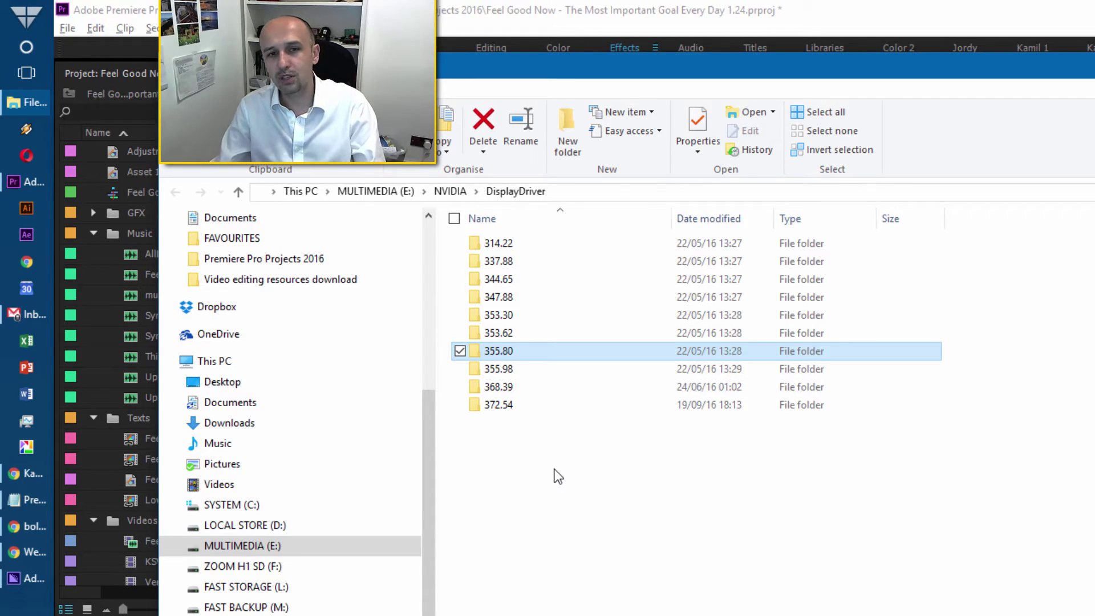
Step: Re-enable tracks V5 and V3 to confirm the presenter and K logo appear, then hide them again
{"action": "left_click", "coordinate": [589, 470]}
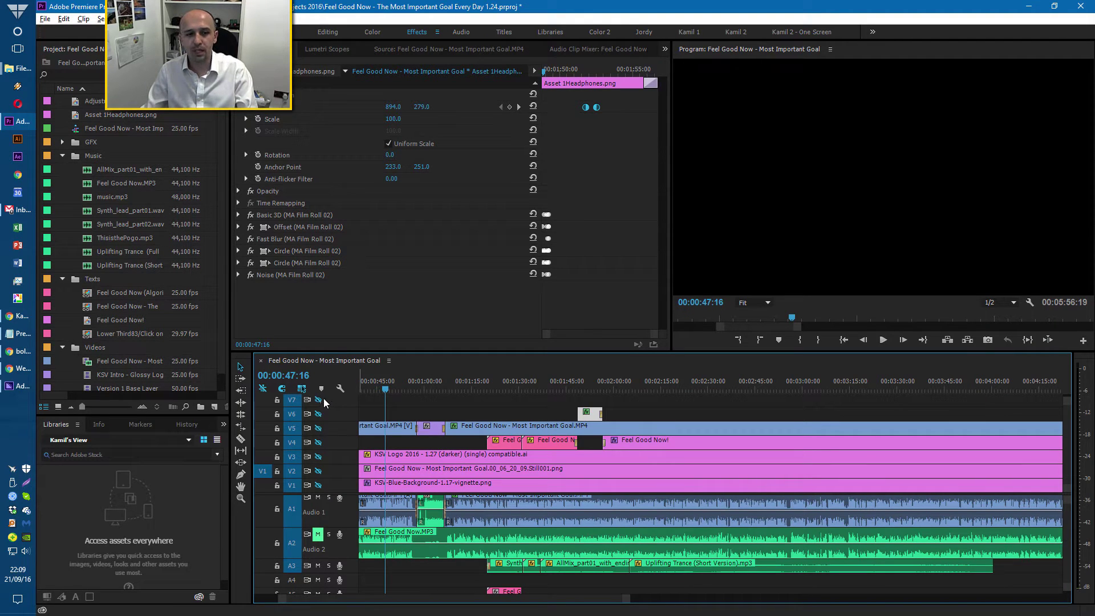
{"action": "left_click", "coordinate": [318, 428]}
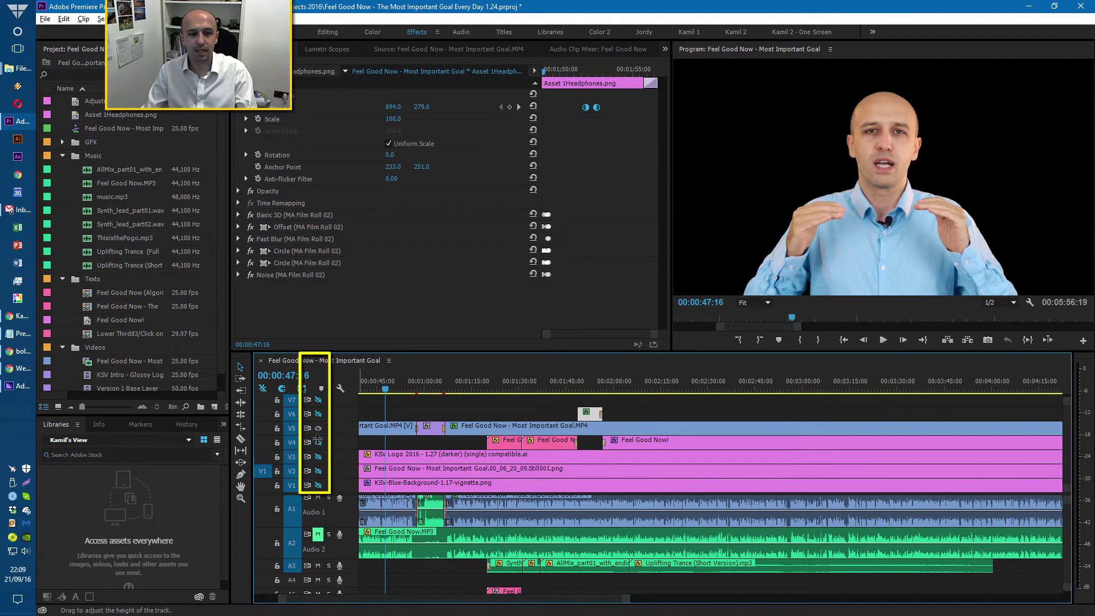
{"action": "left_click", "coordinate": [318, 456]}
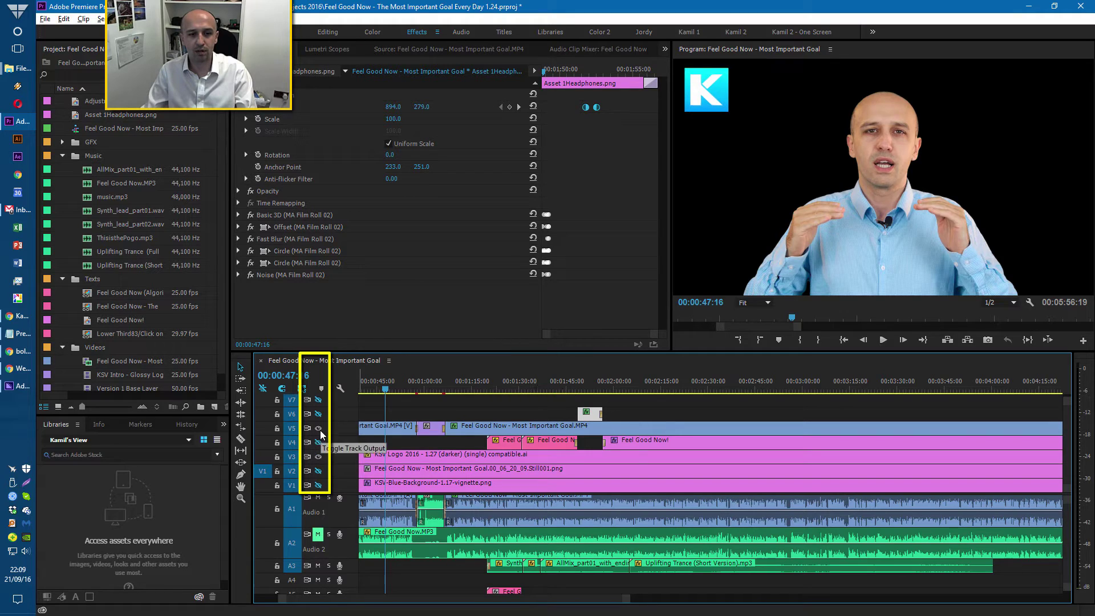
{"action": "left_click", "coordinate": [319, 428]}
{"action": "left_click", "coordinate": [318, 457]}
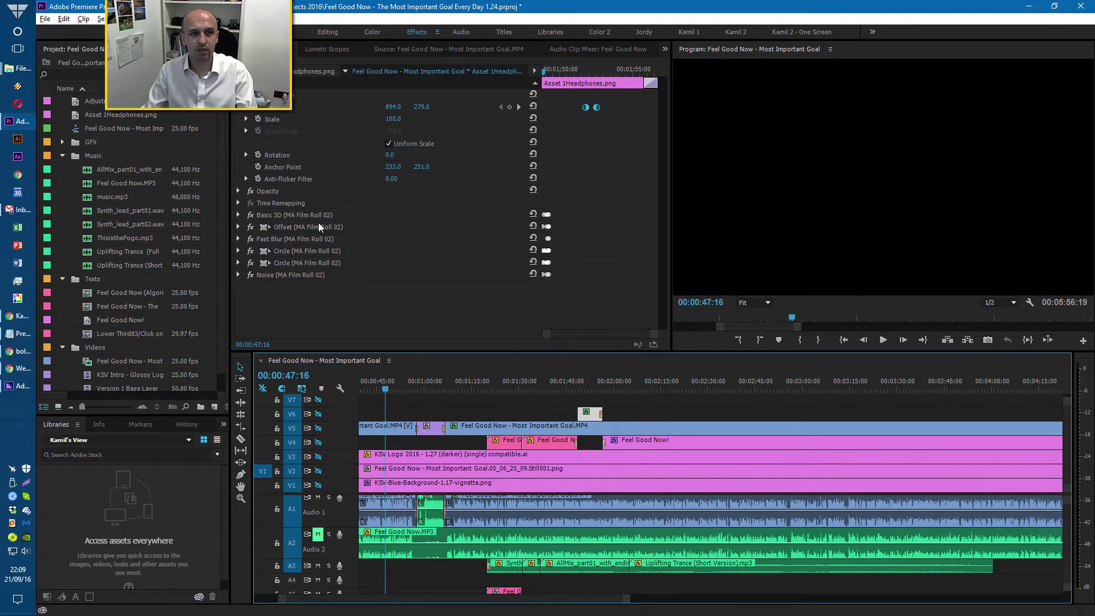
{"action": "left_click", "coordinate": [45, 19]}
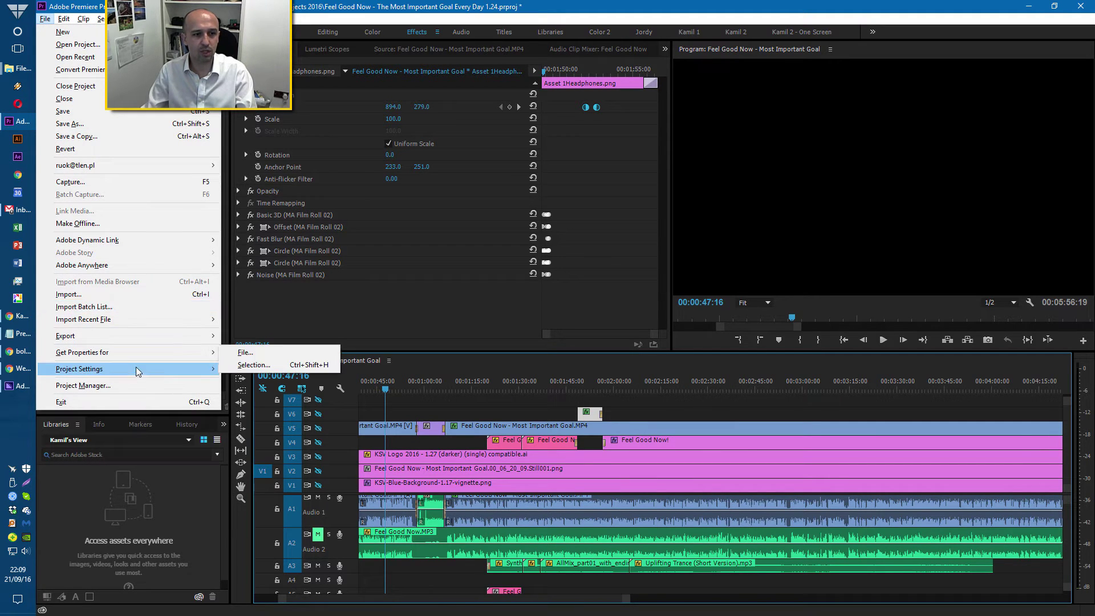
{"action": "mouse_move", "coordinate": [137, 372]}
{"action": "left_click", "coordinate": [246, 369]}
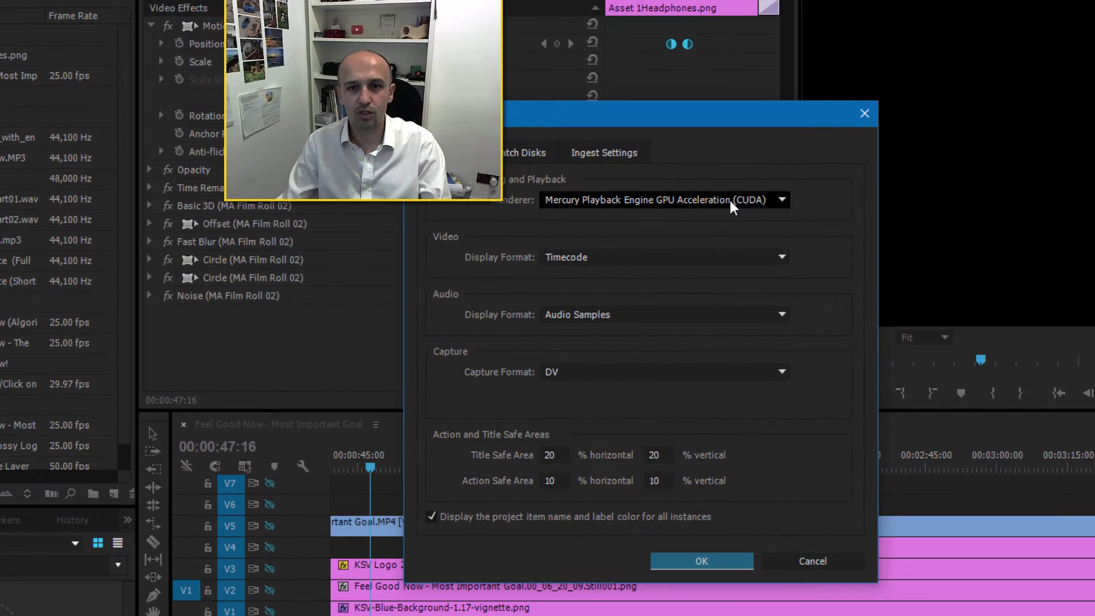
{"action": "left_click", "coordinate": [637, 210]}
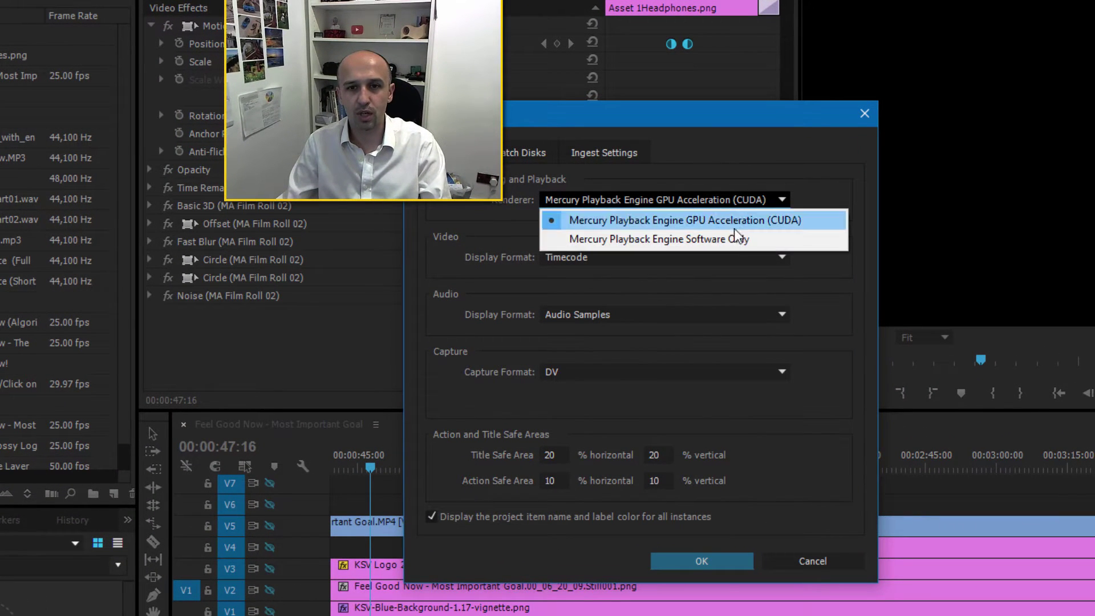
{"action": "left_click", "coordinate": [687, 240]}
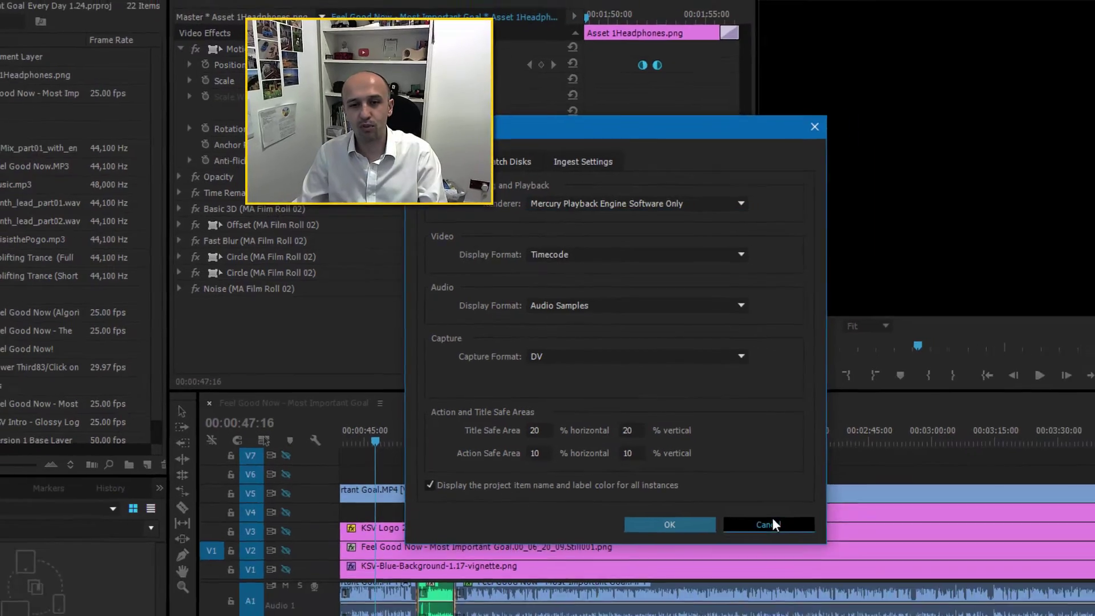
{"action": "left_click", "coordinate": [816, 560]}
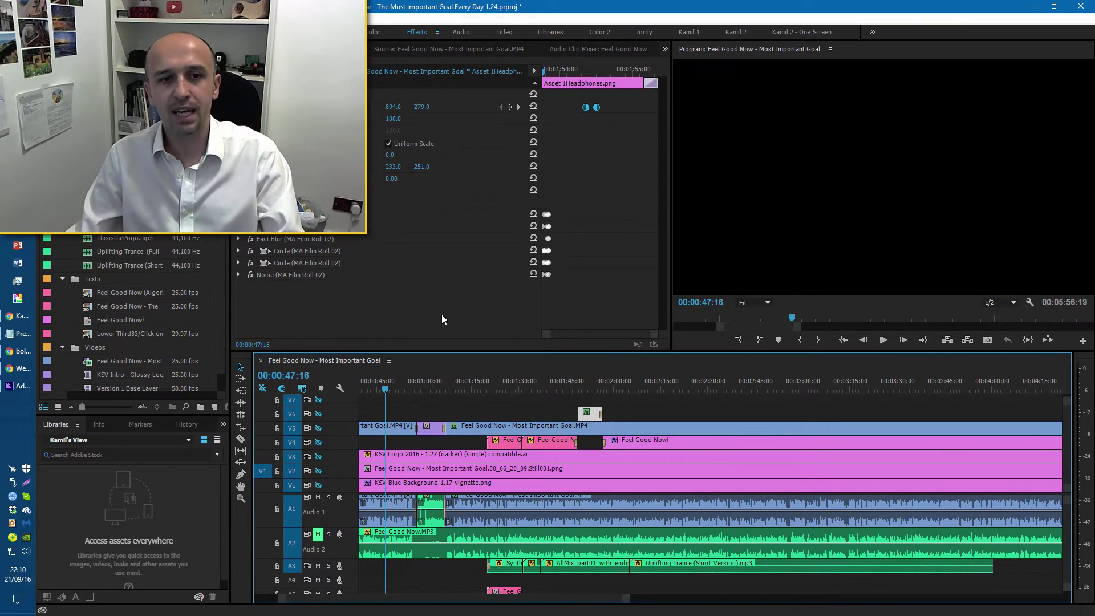
Step: Switch to the Media Cache Files window, go up to ADOBE TEMP, then return to Premiere Pro
{"action": "key", "text": "alt+Tab"}
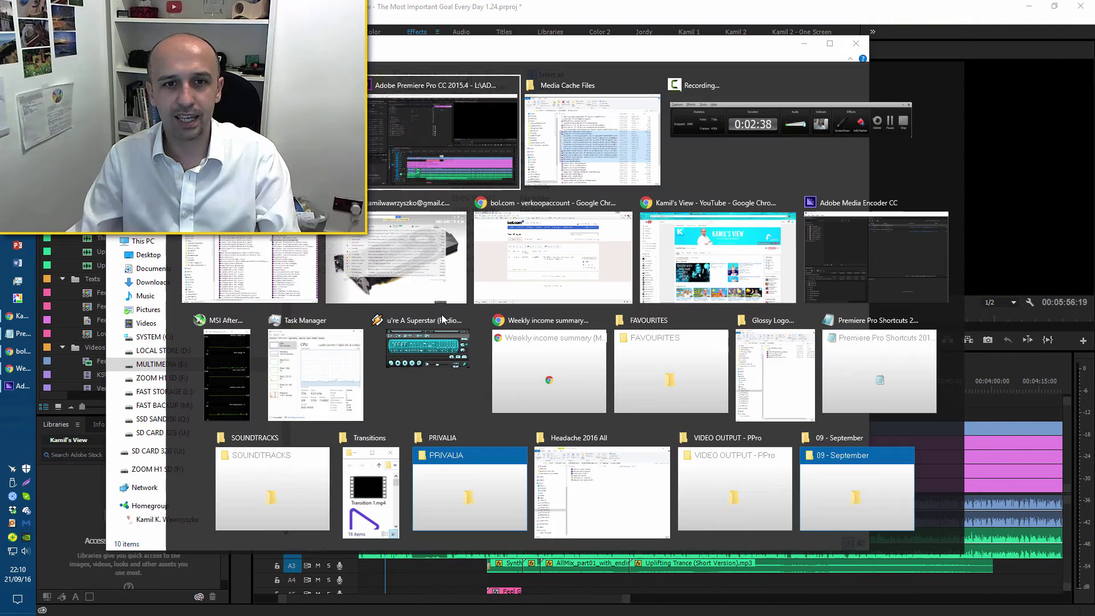
{"action": "key", "text": "alt+Tab"}
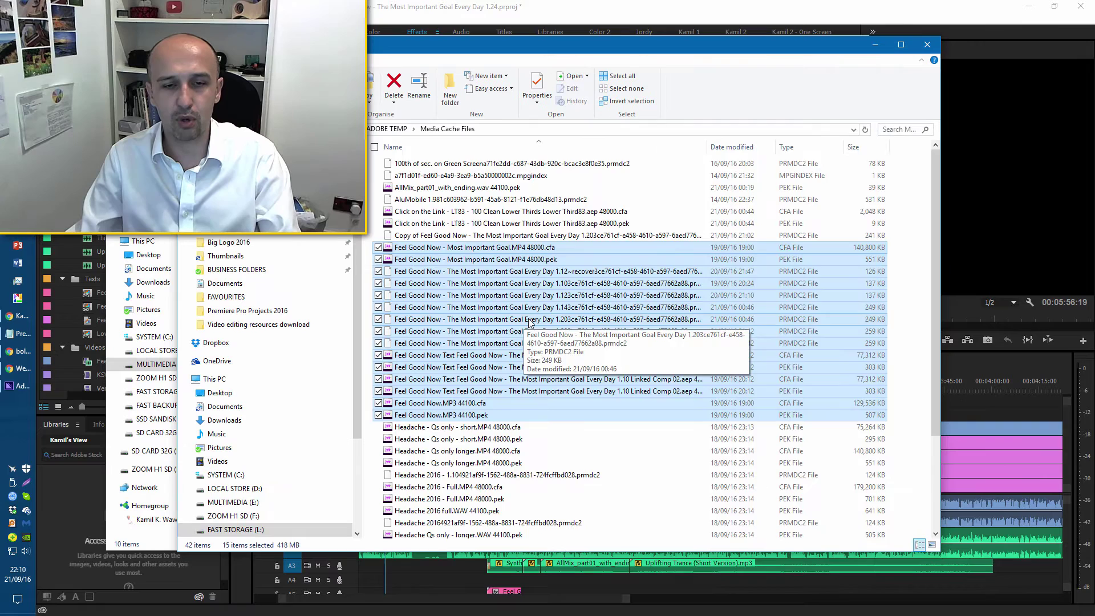
{"action": "key", "text": "alt+Up"}
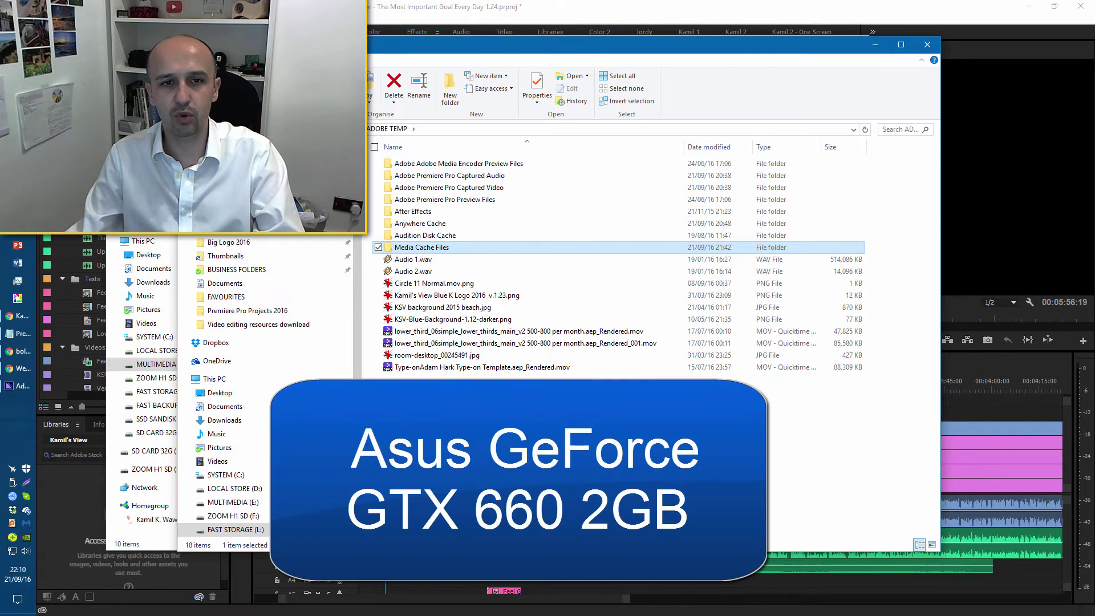
{"action": "left_click", "coordinate": [628, 19]}
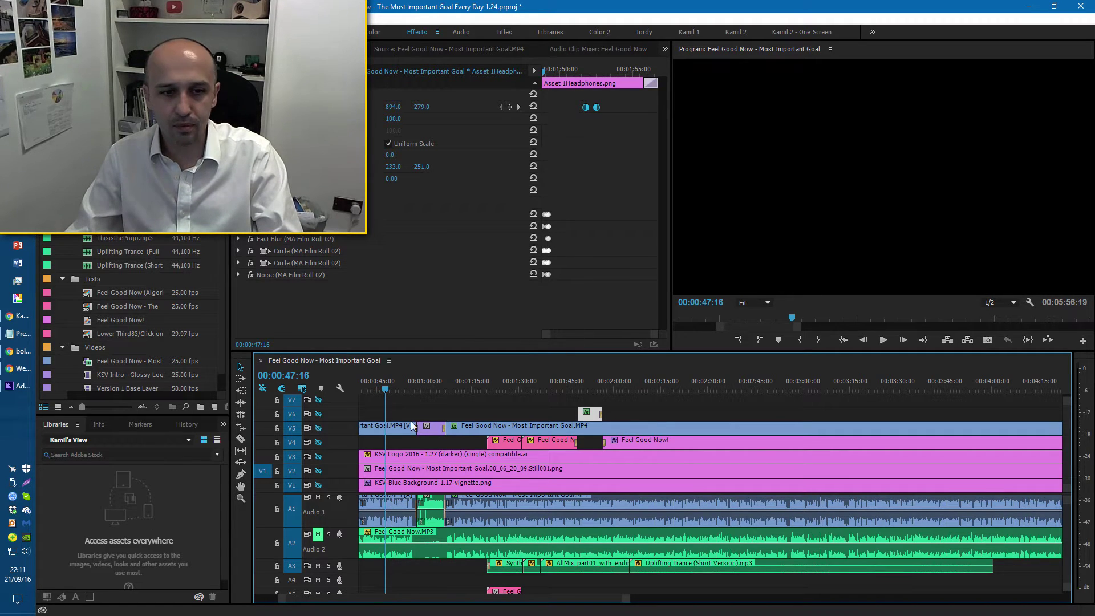
Step: Turn track output back on for V6 through V1, restoring the presenter and K logo over green
{"action": "left_click", "coordinate": [611, 430]}
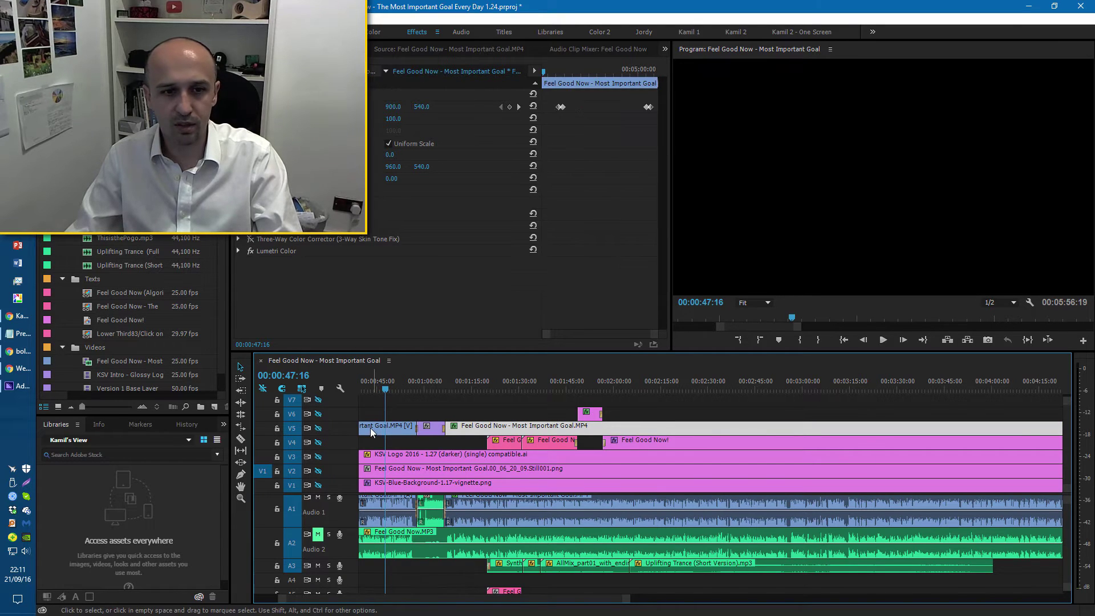
{"action": "left_click", "coordinate": [318, 414]}
{"action": "left_click", "coordinate": [318, 428]}
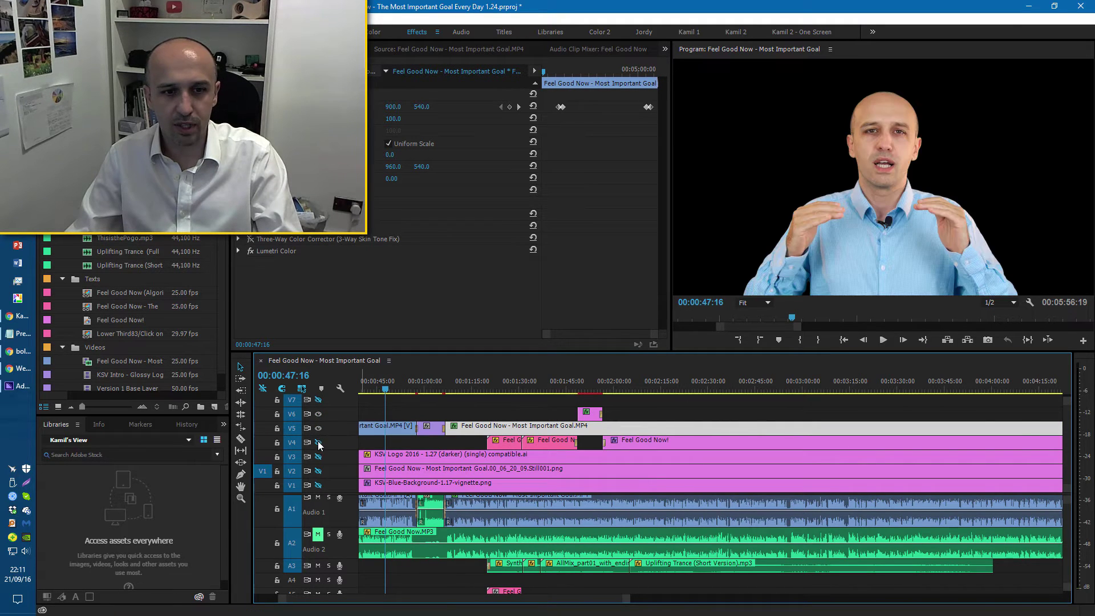
{"action": "left_click", "coordinate": [318, 443]}
{"action": "left_click", "coordinate": [318, 457]}
{"action": "left_click", "coordinate": [318, 471]}
{"action": "left_click", "coordinate": [318, 485]}
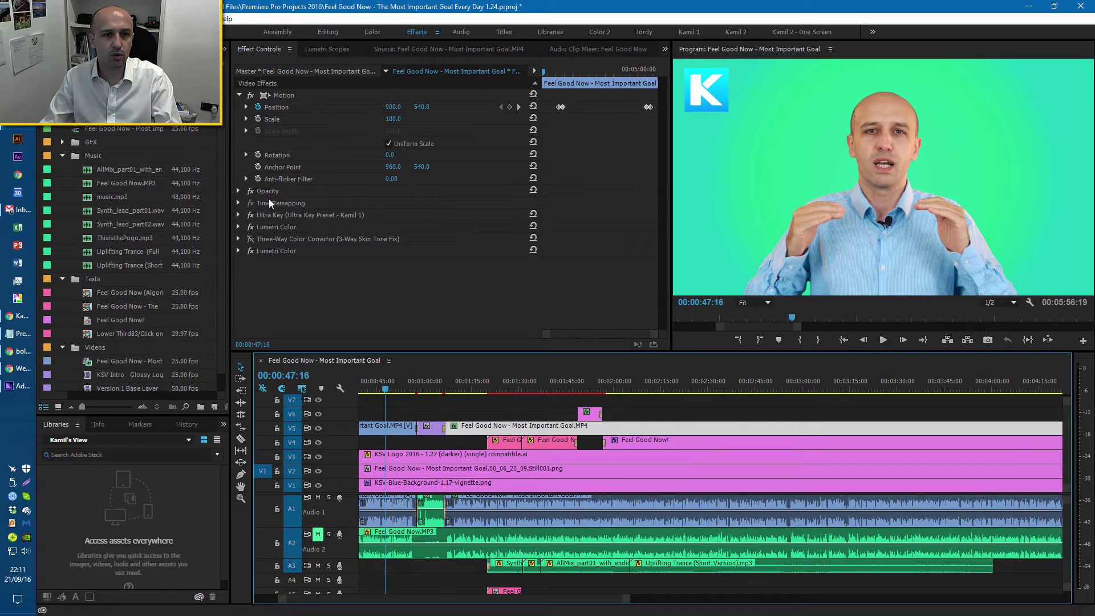
{"action": "left_click", "coordinate": [238, 217]}
Step: Scroll through the Ultra Key settings in Effect Controls, then bring up the window switcher
{"action": "scroll", "coordinate": [335, 228], "scroll_direction": "down", "scroll_amount": 3}
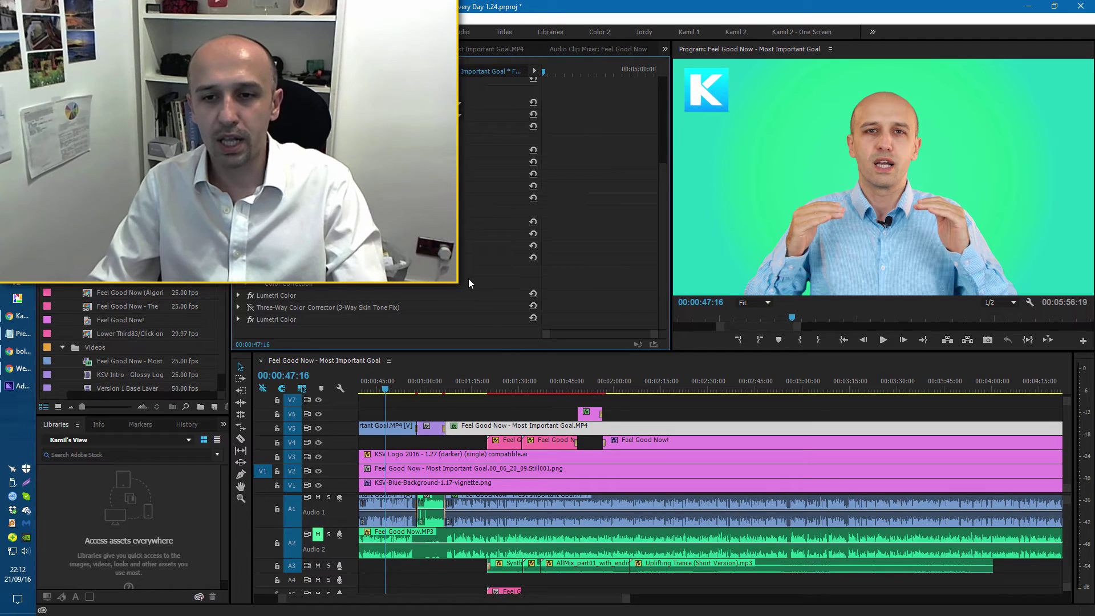
{"action": "key", "text": "alt+Tab"}
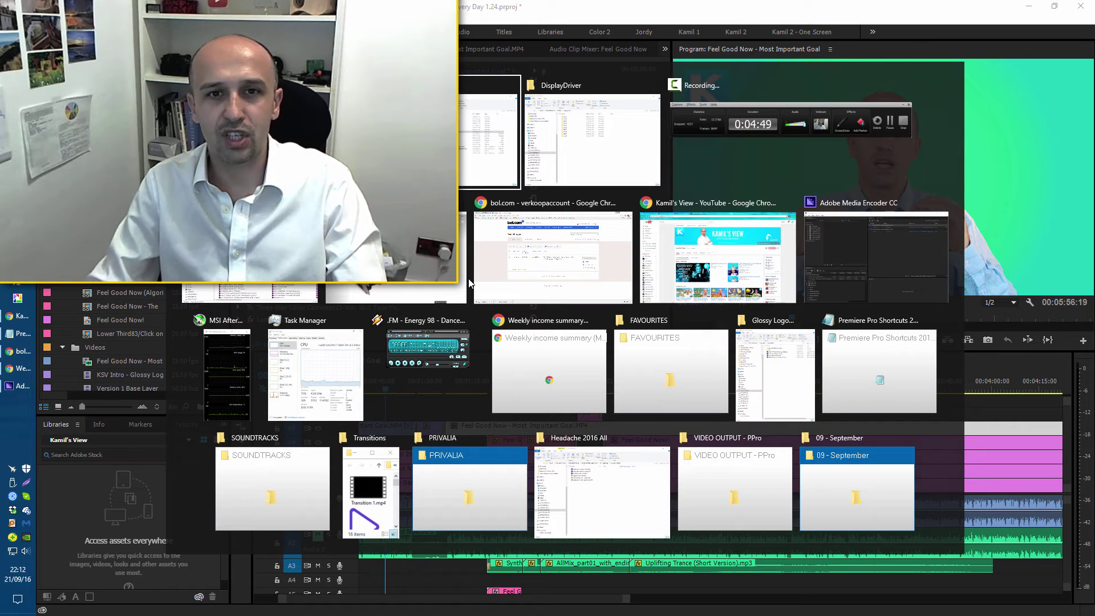
Step: Reopen the Media Cache Files folder with its 42 cache files, then return to Premiere Pro
{"action": "left_click", "coordinate": [491, 131]}
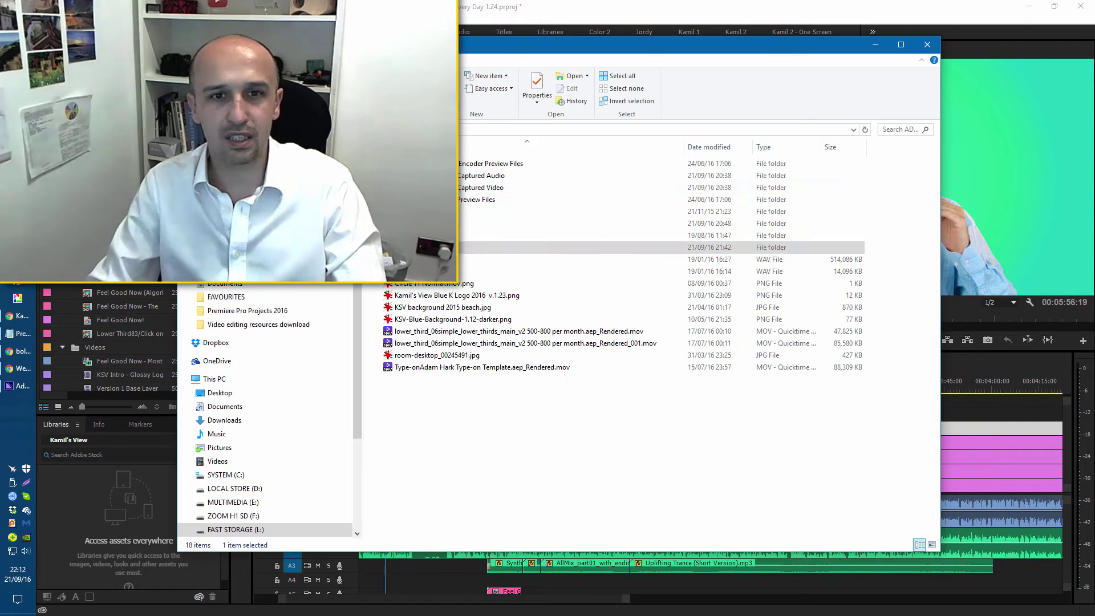
{"action": "double_click", "coordinate": [542, 247]}
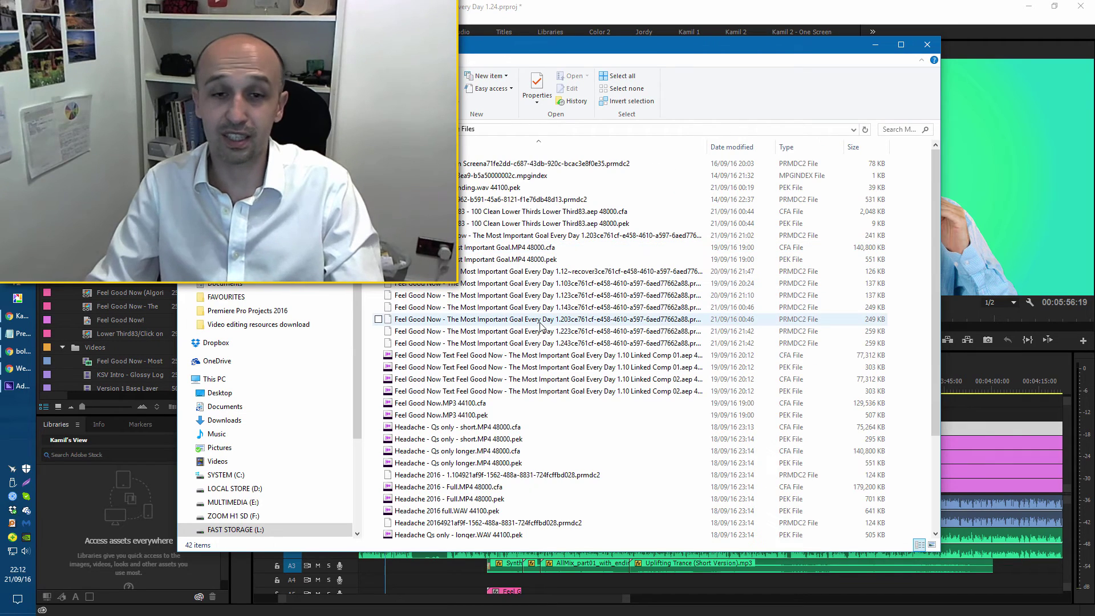
{"action": "key", "text": "alt+Tab"}
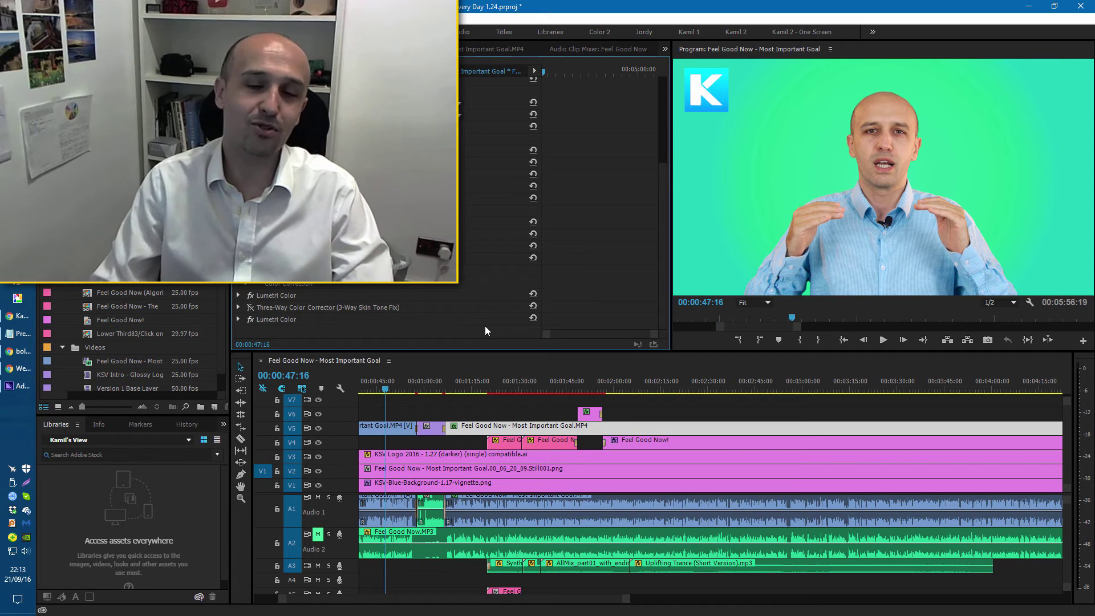
Step: Select the twelve Feel Good Now cache files, from Linked Comp 02 .pek through MP4 48000.pek
{"action": "key", "text": "alt+Tab"}
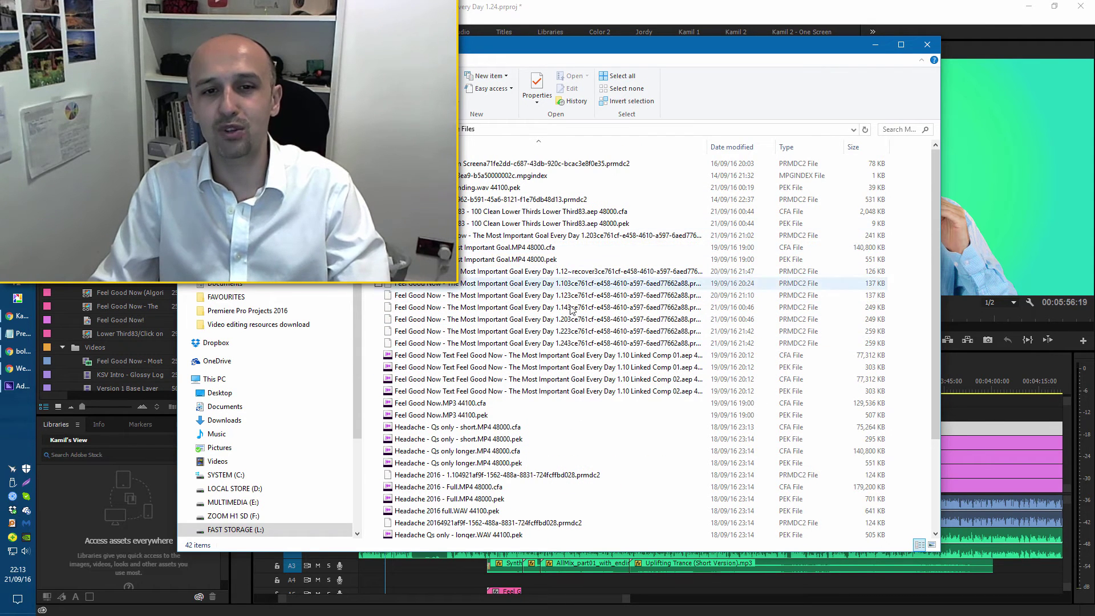
{"action": "left_click", "coordinate": [510, 392]}
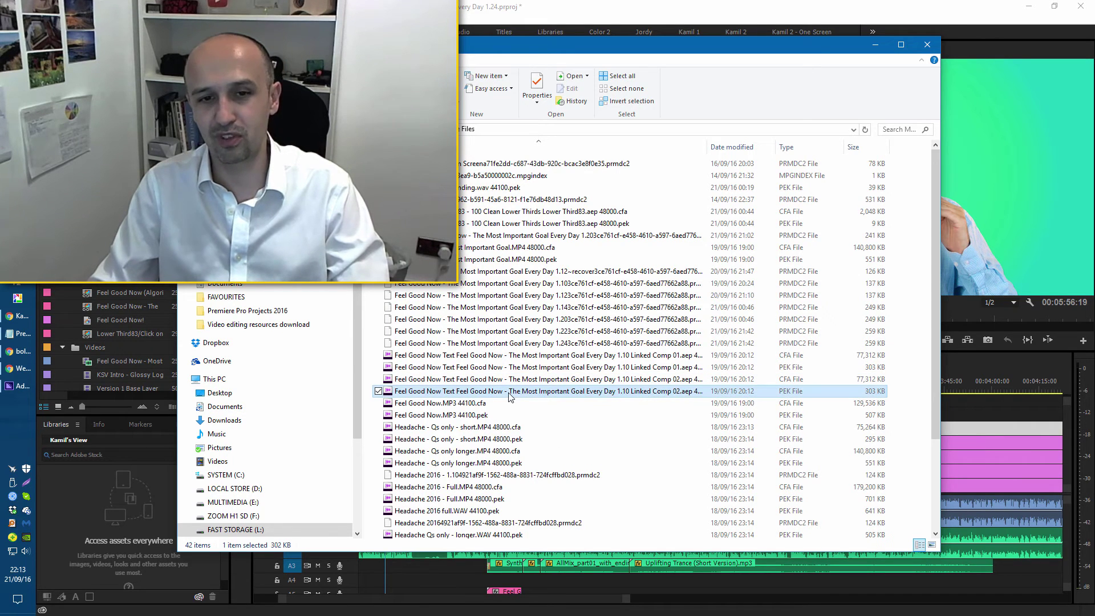
{"action": "left_click", "coordinate": [522, 260], "text": "shift"}
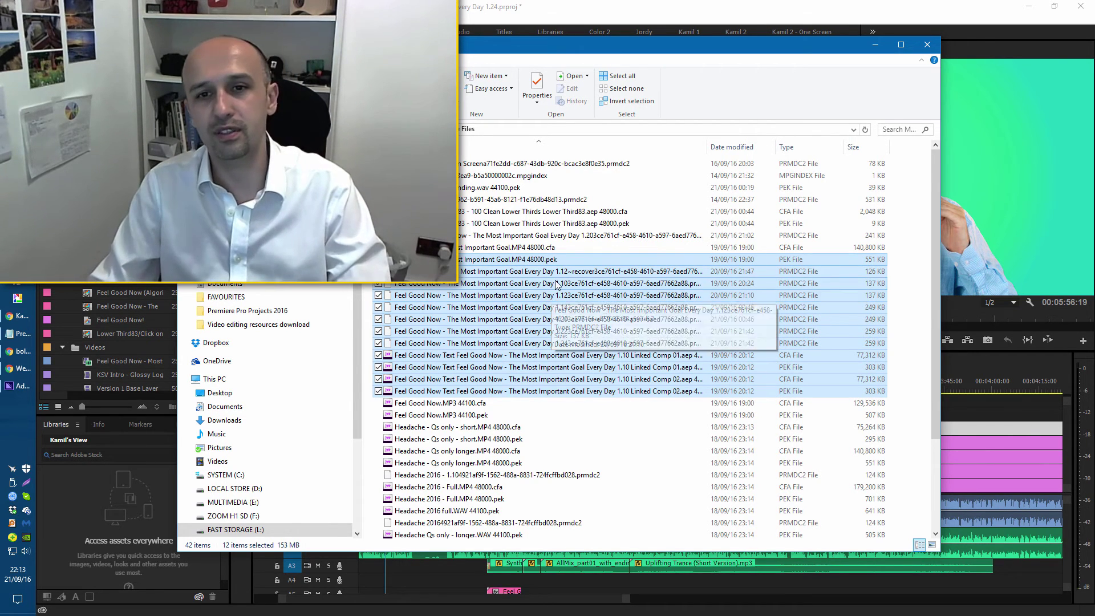
{"action": "key", "text": "alt+Tab"}
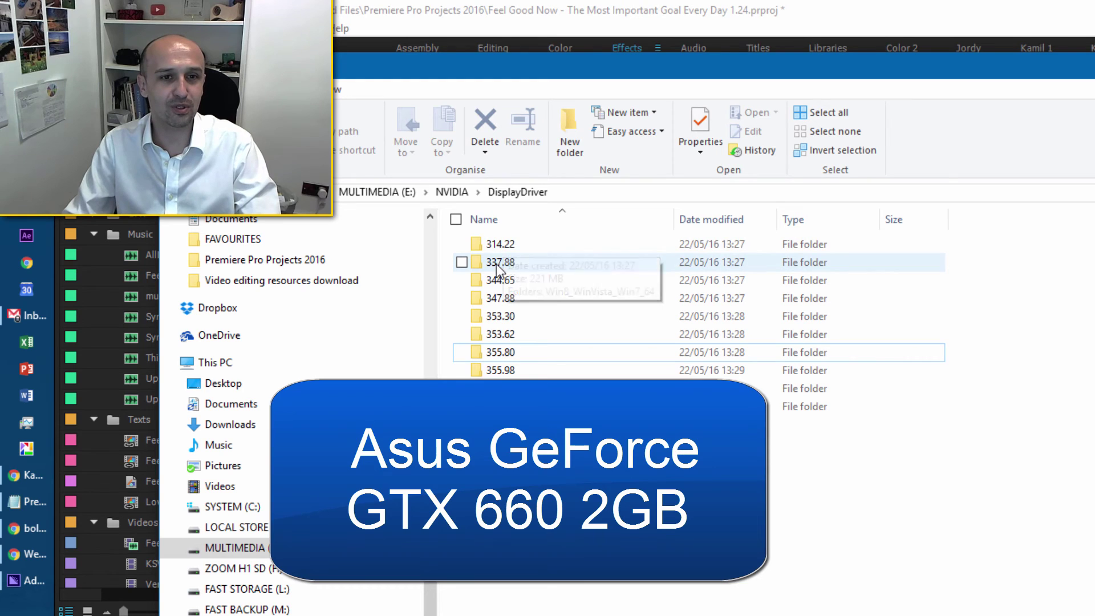
Step: Review the saved NVIDIA driver folders 344.65, 347.88, 314.22 and the newest 372.54
{"action": "left_click", "coordinate": [499, 285]}
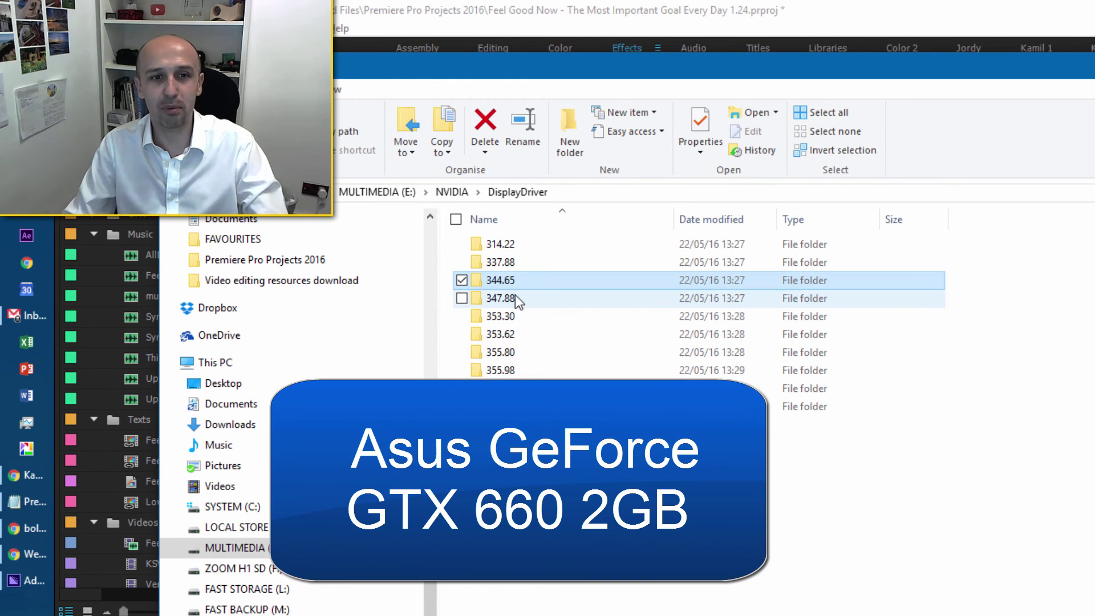
{"action": "left_click", "coordinate": [515, 296]}
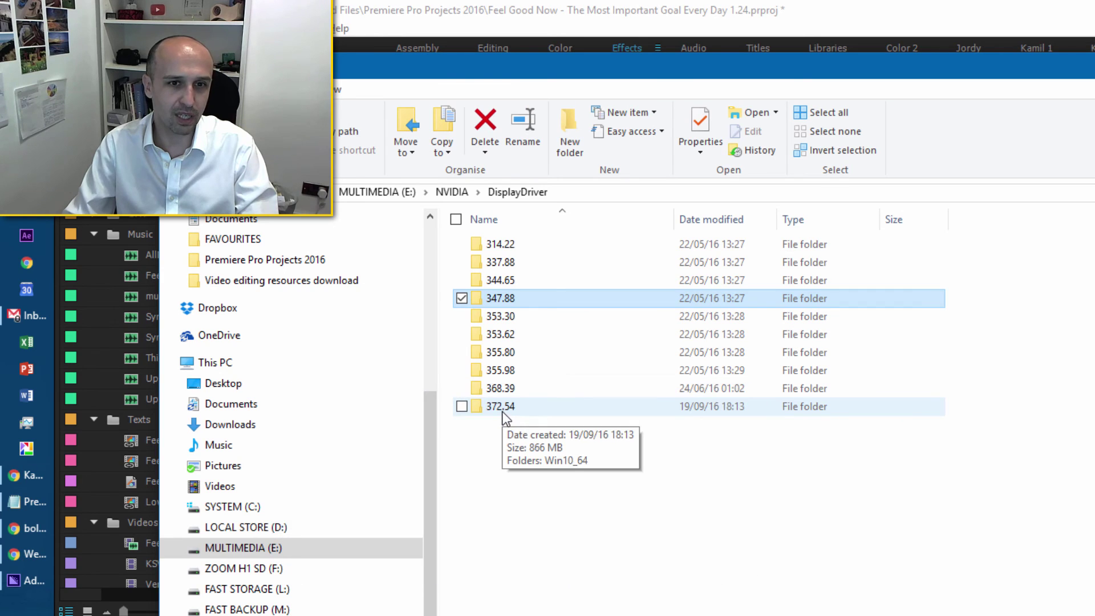
{"action": "left_click", "coordinate": [509, 245]}
{"action": "left_click", "coordinate": [508, 282]}
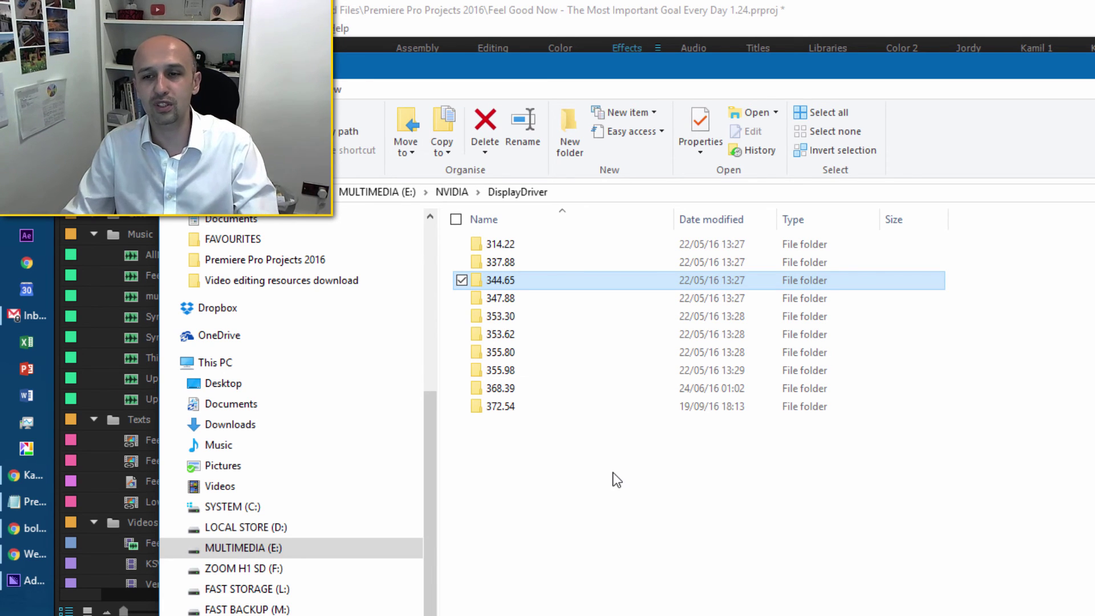
{"action": "left_click", "coordinate": [503, 409]}
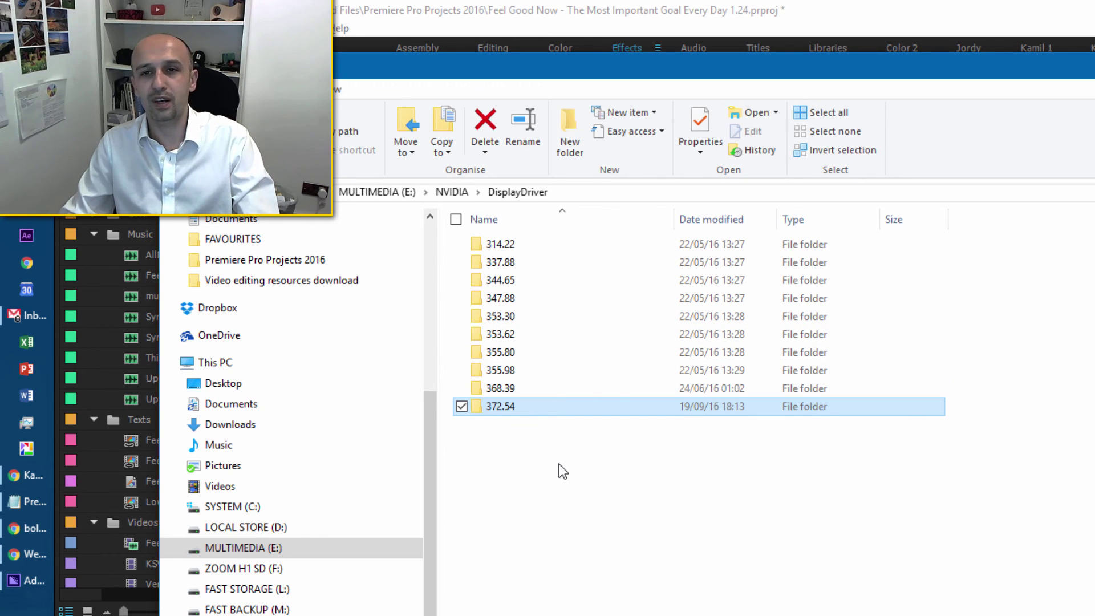
{"action": "key", "text": "alt+Tab"}
{"action": "key", "text": "alt+Tab"}
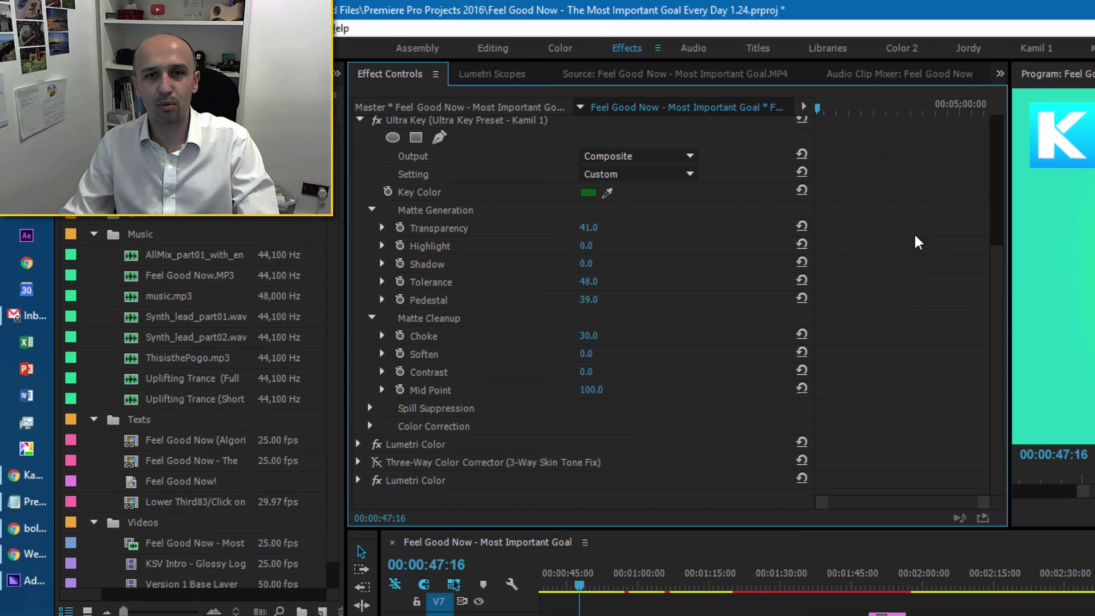